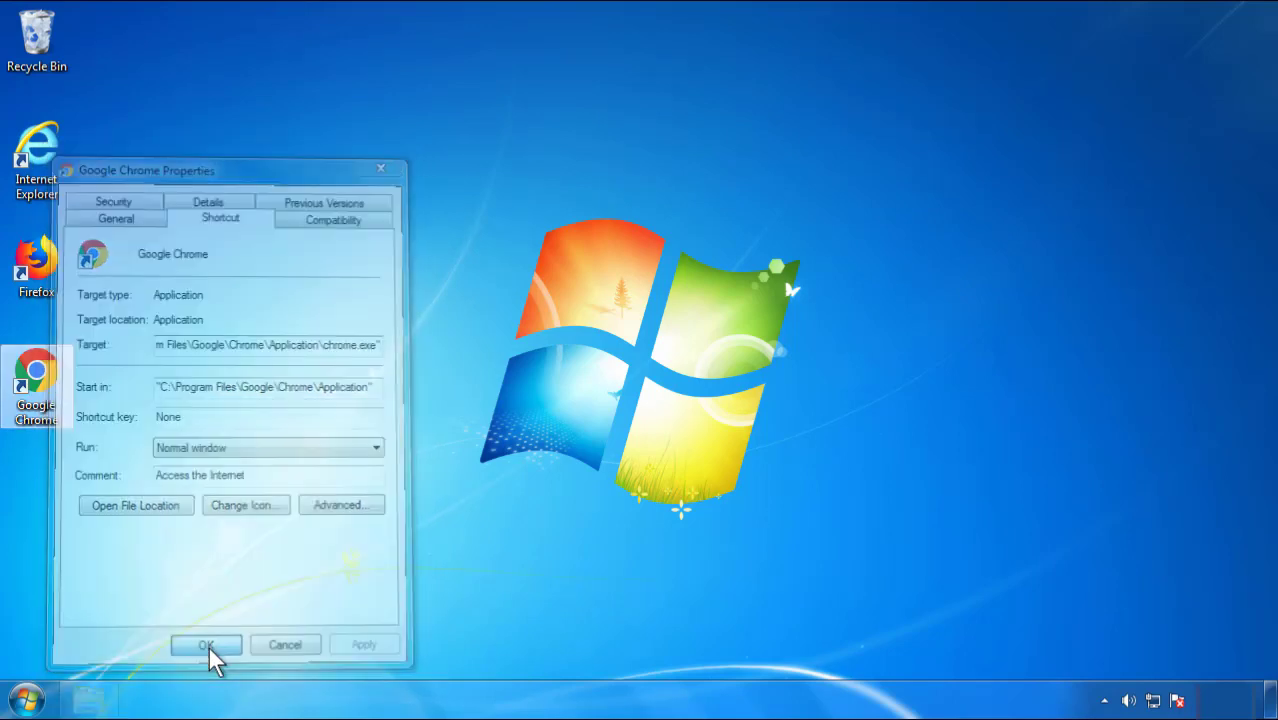
- Close the Google Chrome shortcut's Properties dialog and bring up the Start menu
click(26, 699)
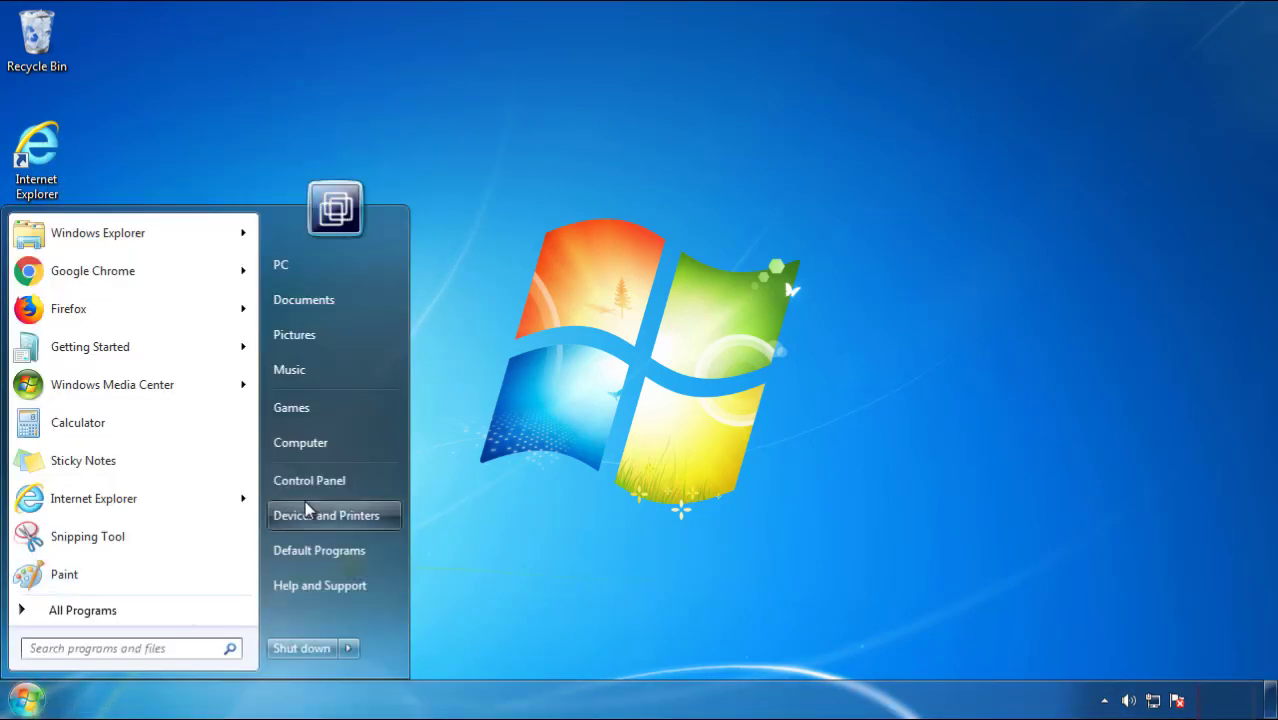
- Open Programs and Features from Control Panel and sort by install date, newest first
click(320, 477)
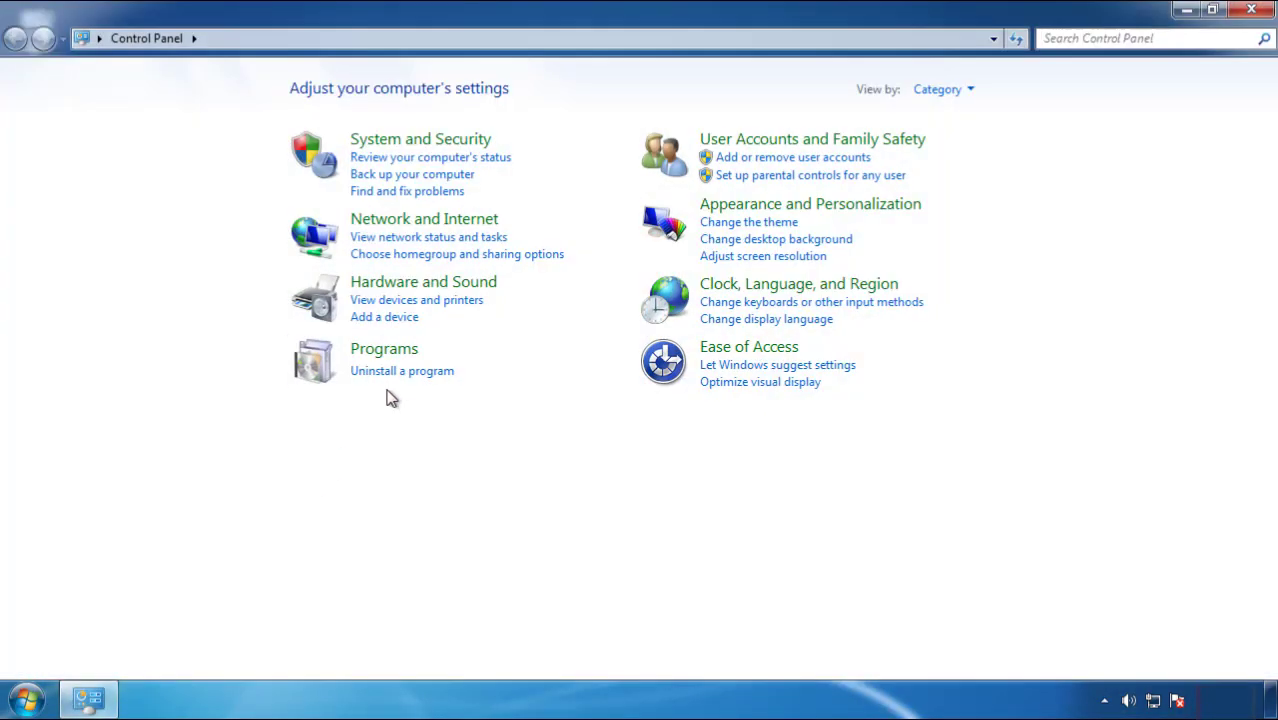
click(398, 372)
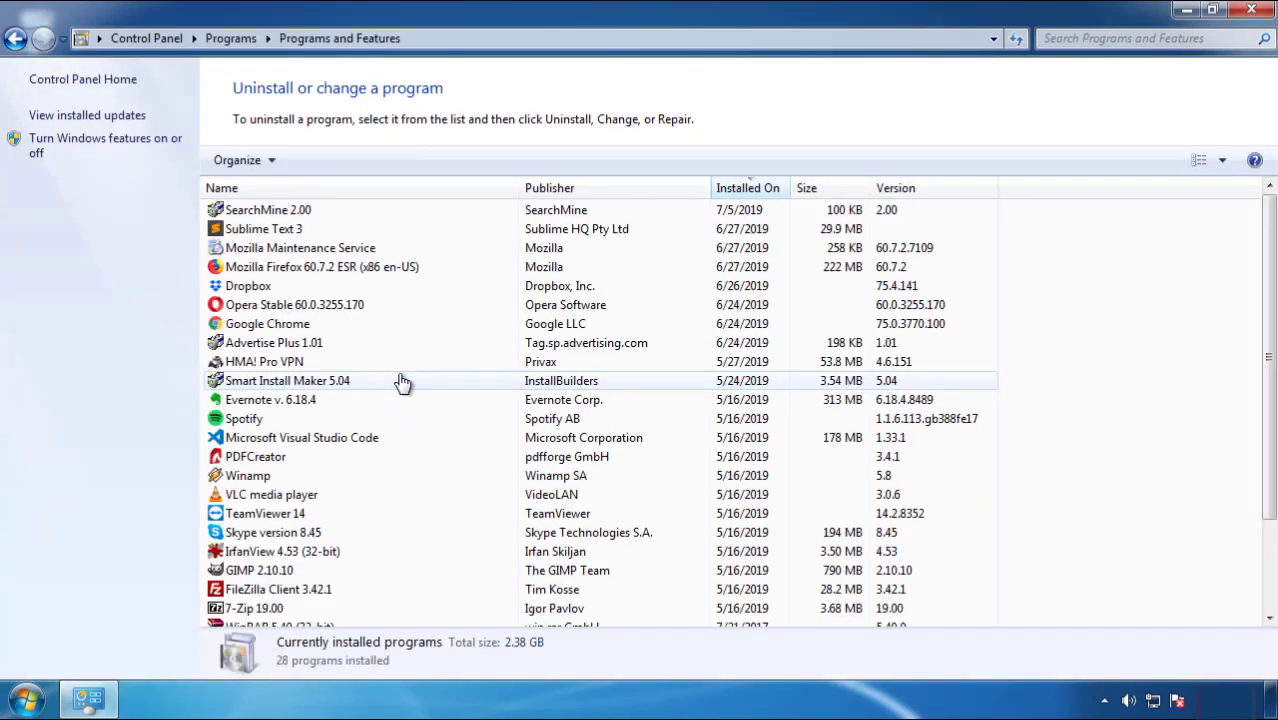
click(749, 190)
click(744, 192)
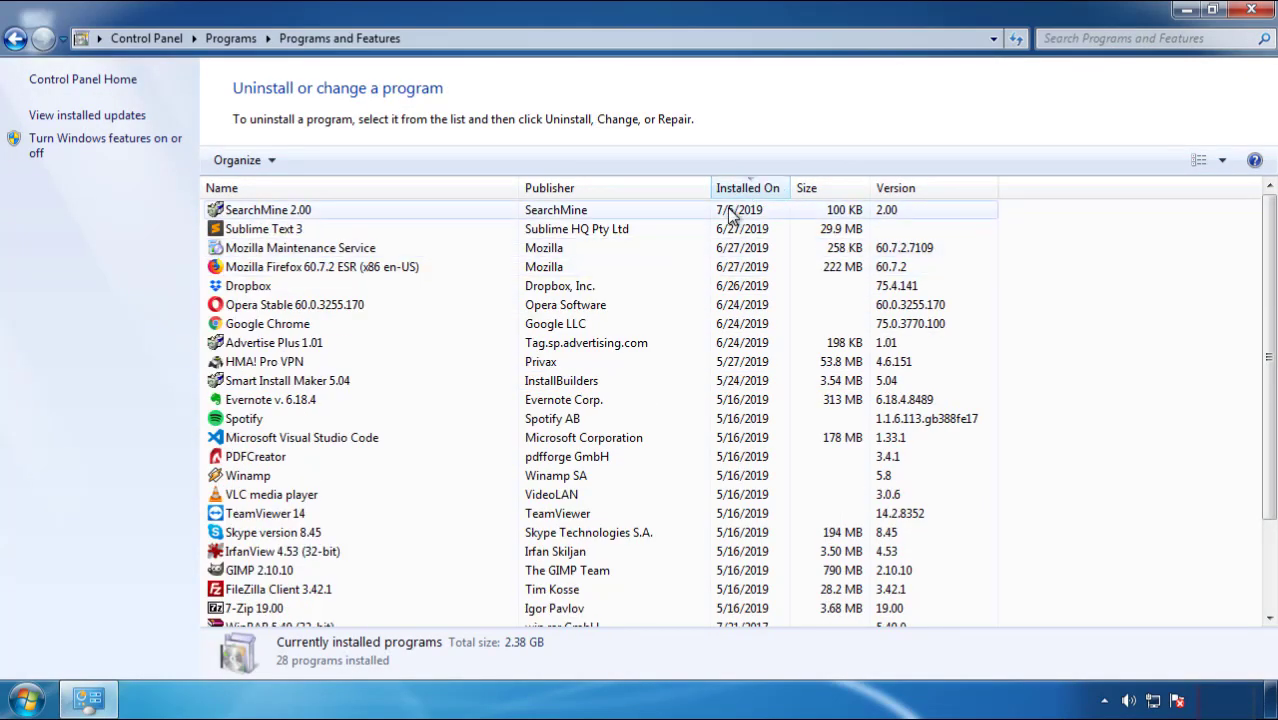
- Uninstall SearchMine 2.00 and close the Programs and Features window
click(268, 214)
click(317, 161)
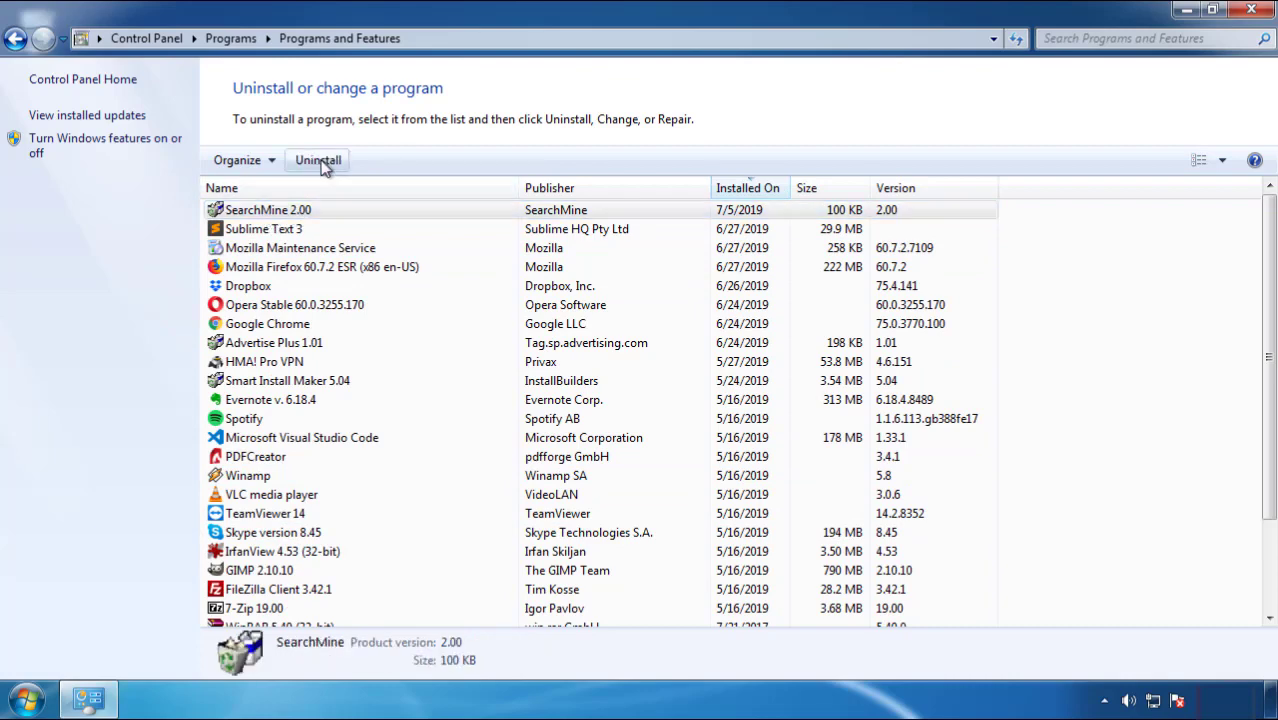
click(745, 529)
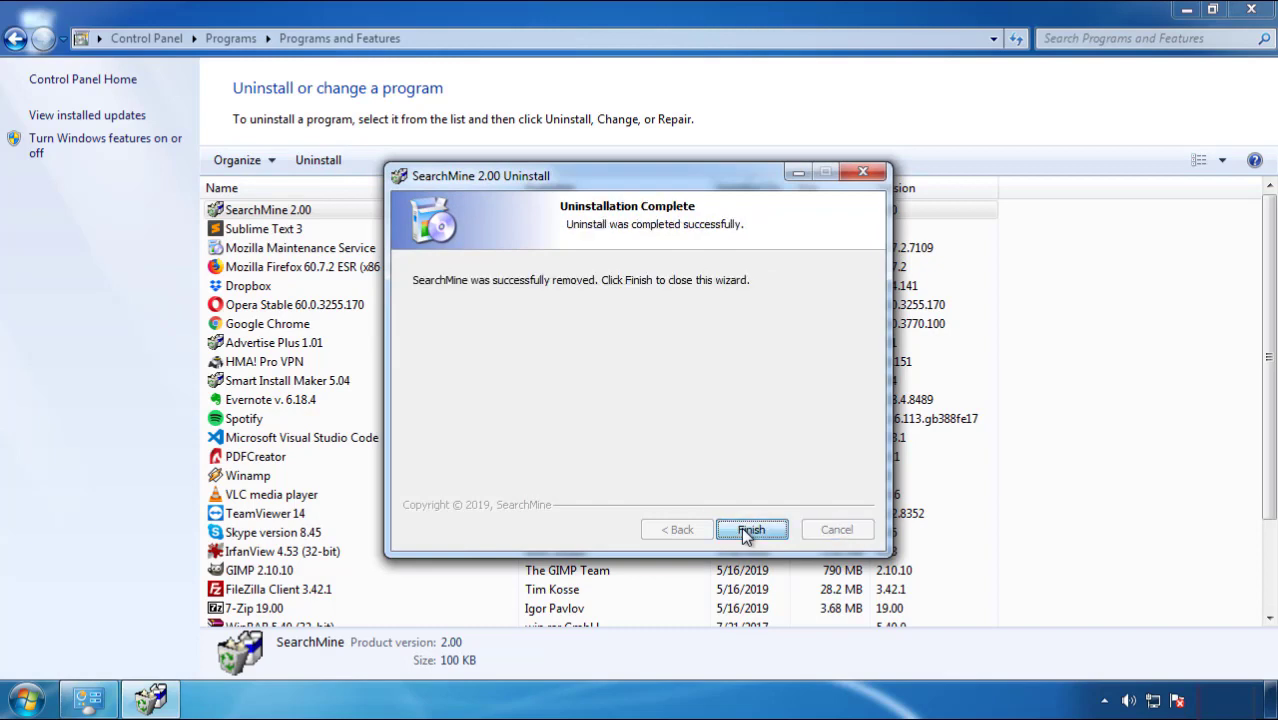
click(743, 529)
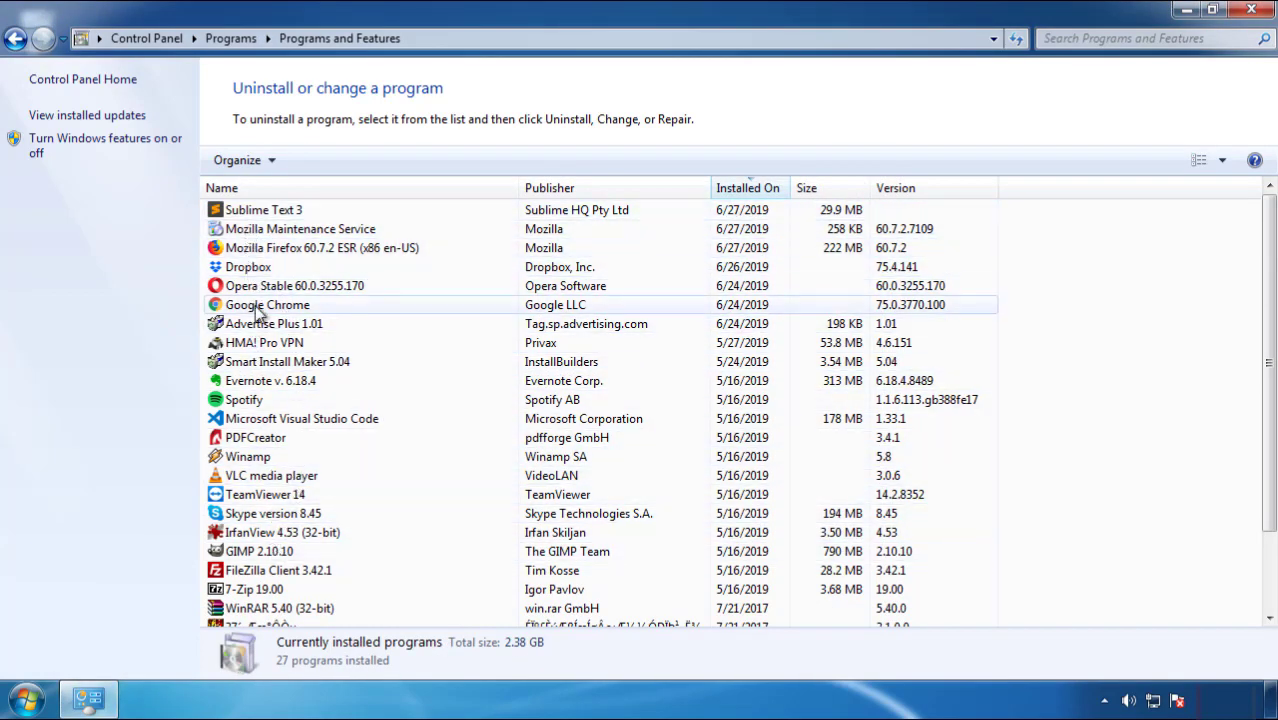
click(1252, 12)
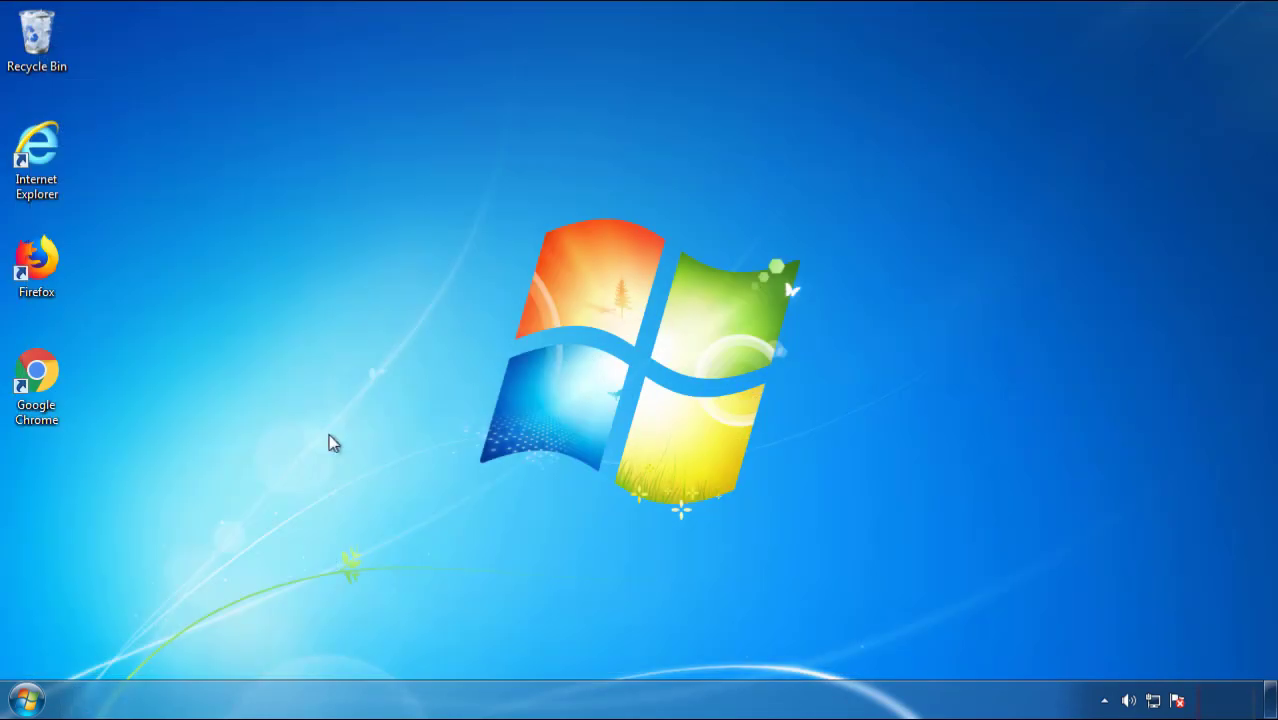
- Restart the PC and pick Safe Mode from the Advanced Boot Options at startup
click(25, 701)
click(348, 648)
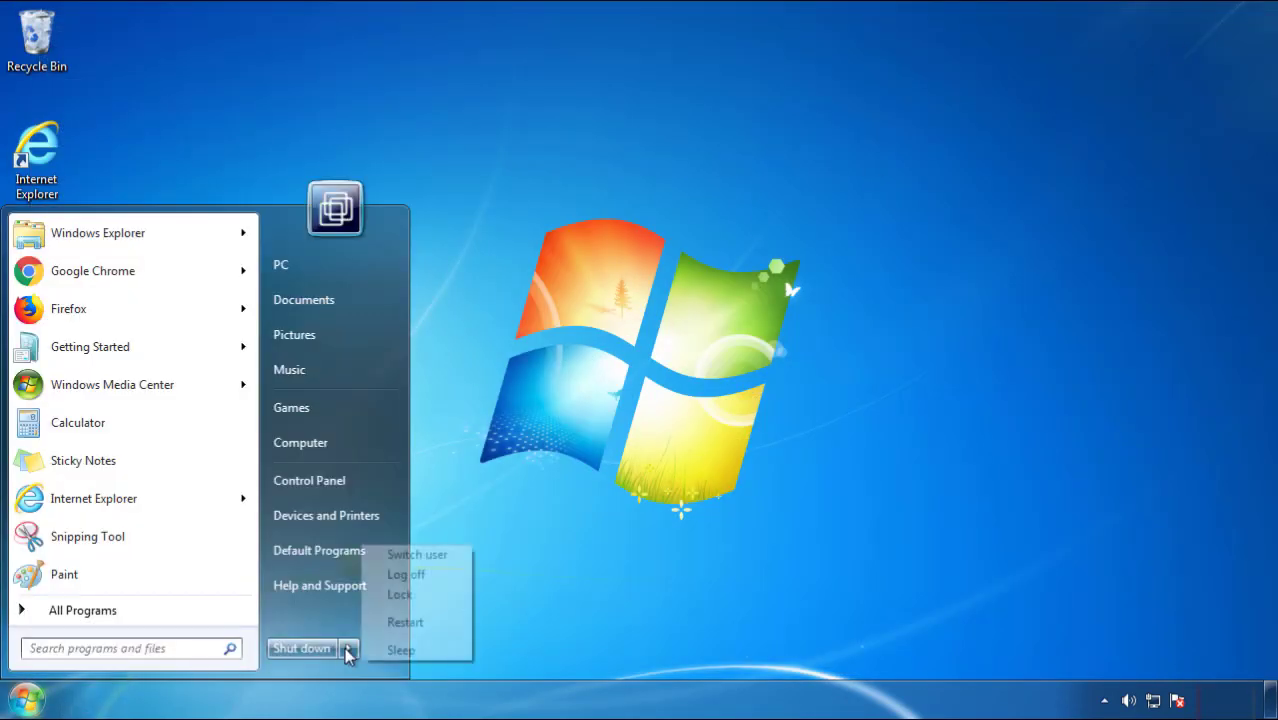
click(665, 545)
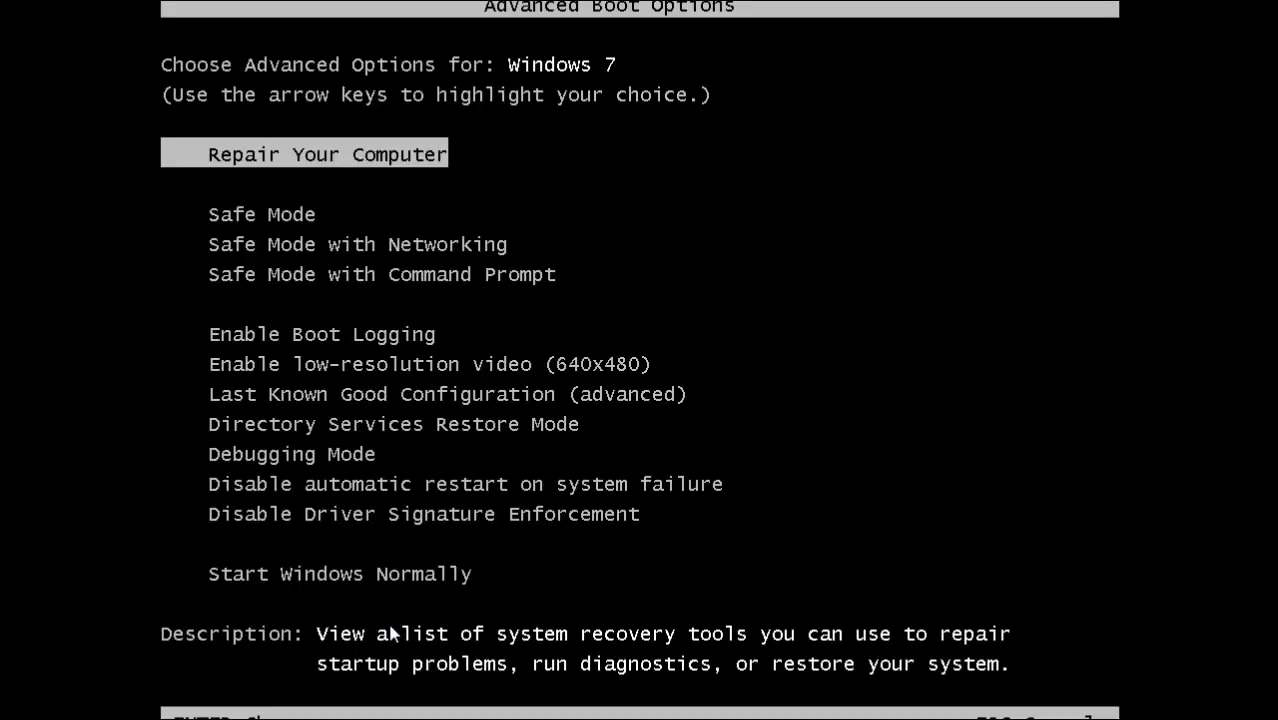
key(Down)
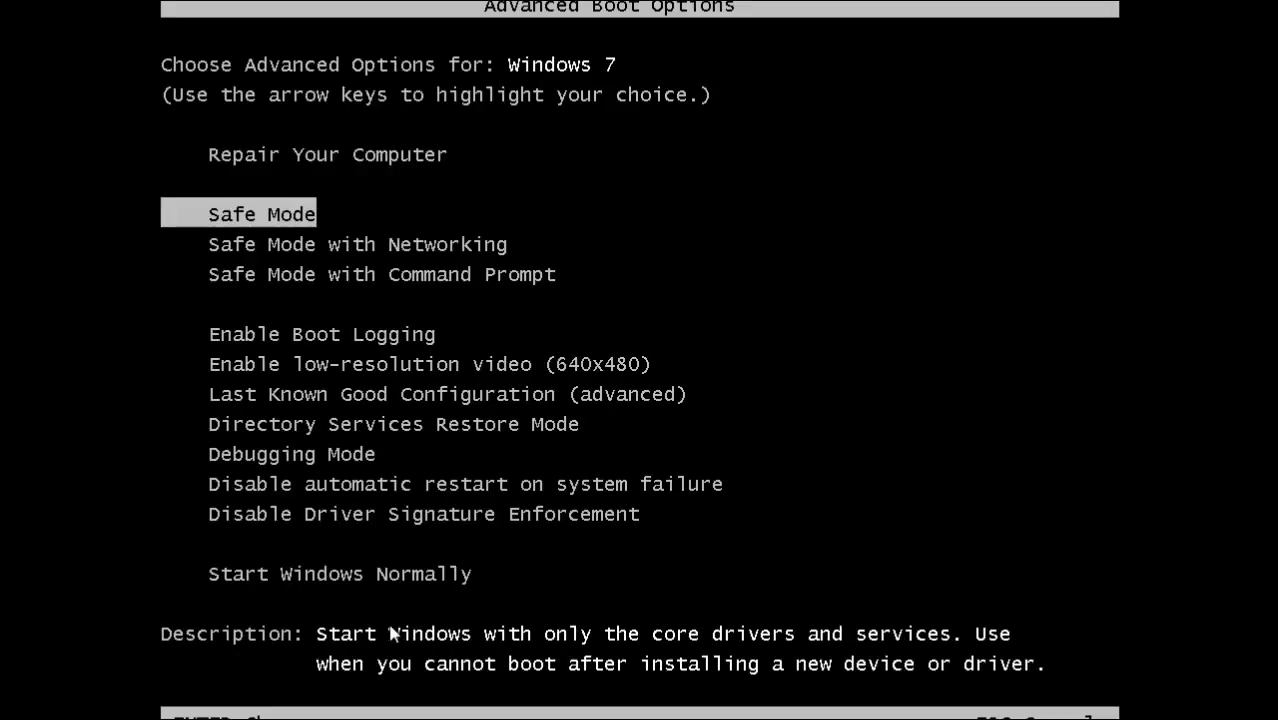
key(Return)
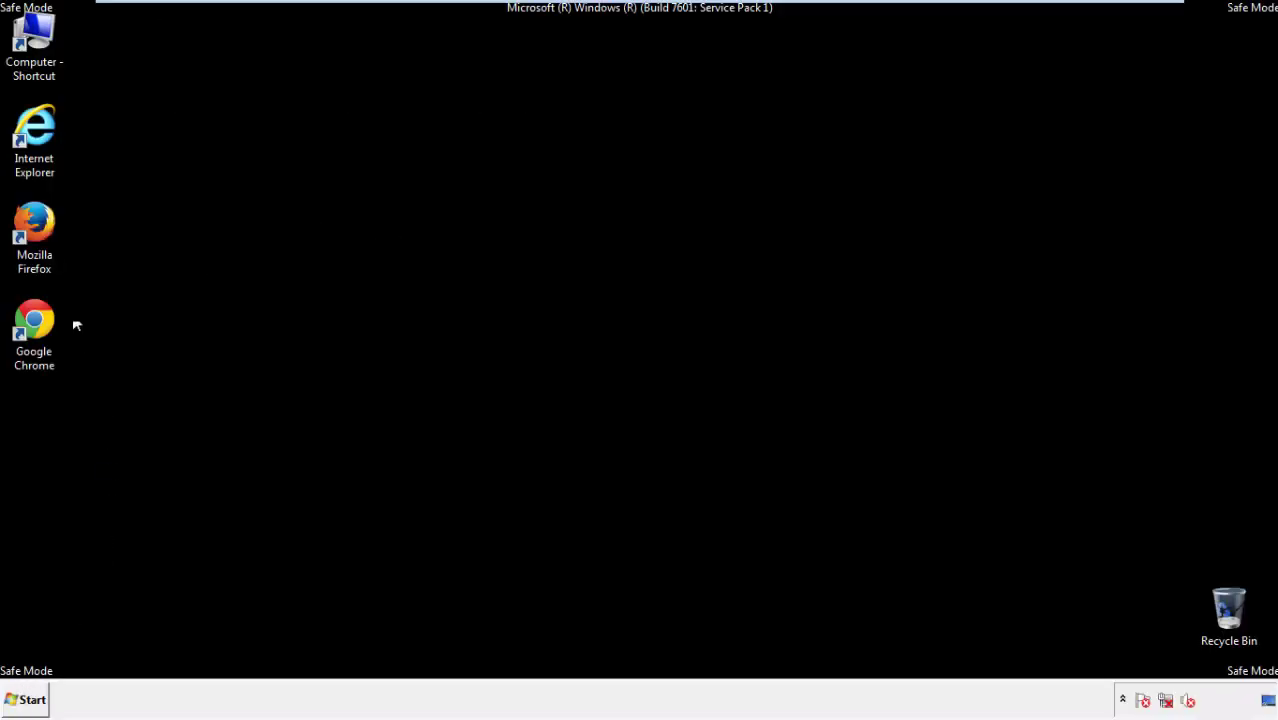
- Launch Firefox, decline the default-browser prompt, and make sure the menu bar is showing
double_click(46, 233)
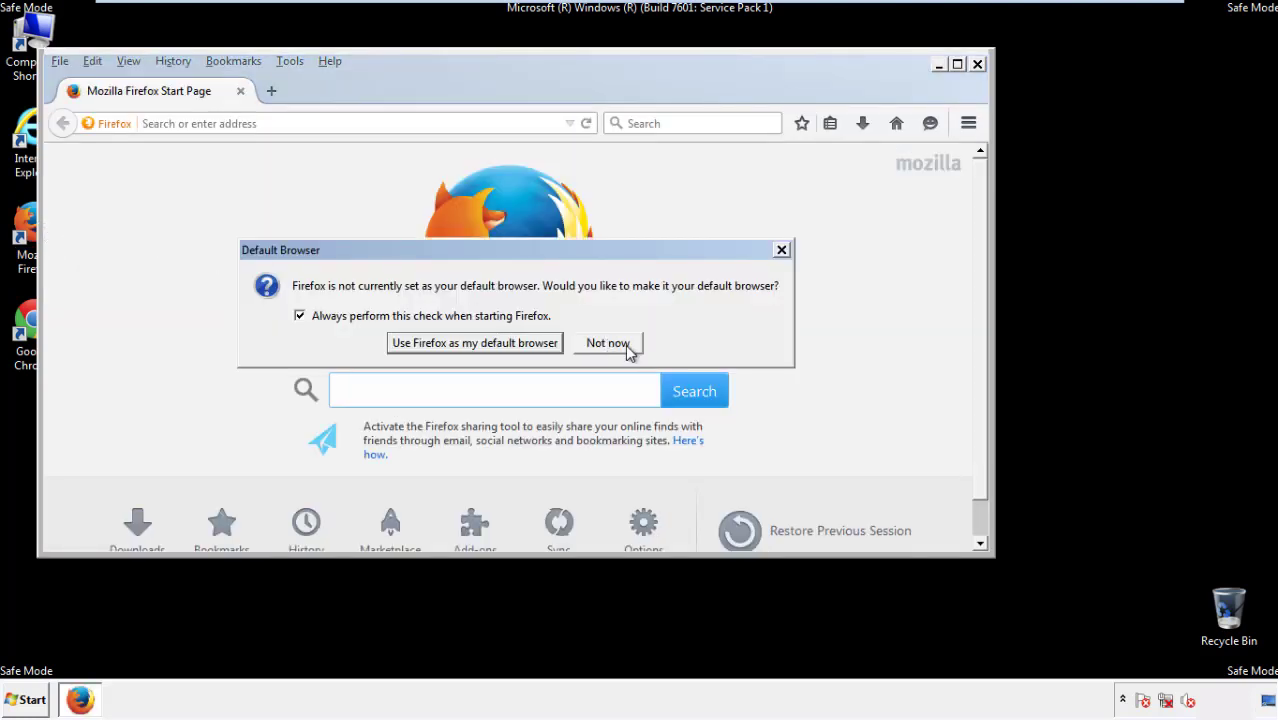
click(624, 343)
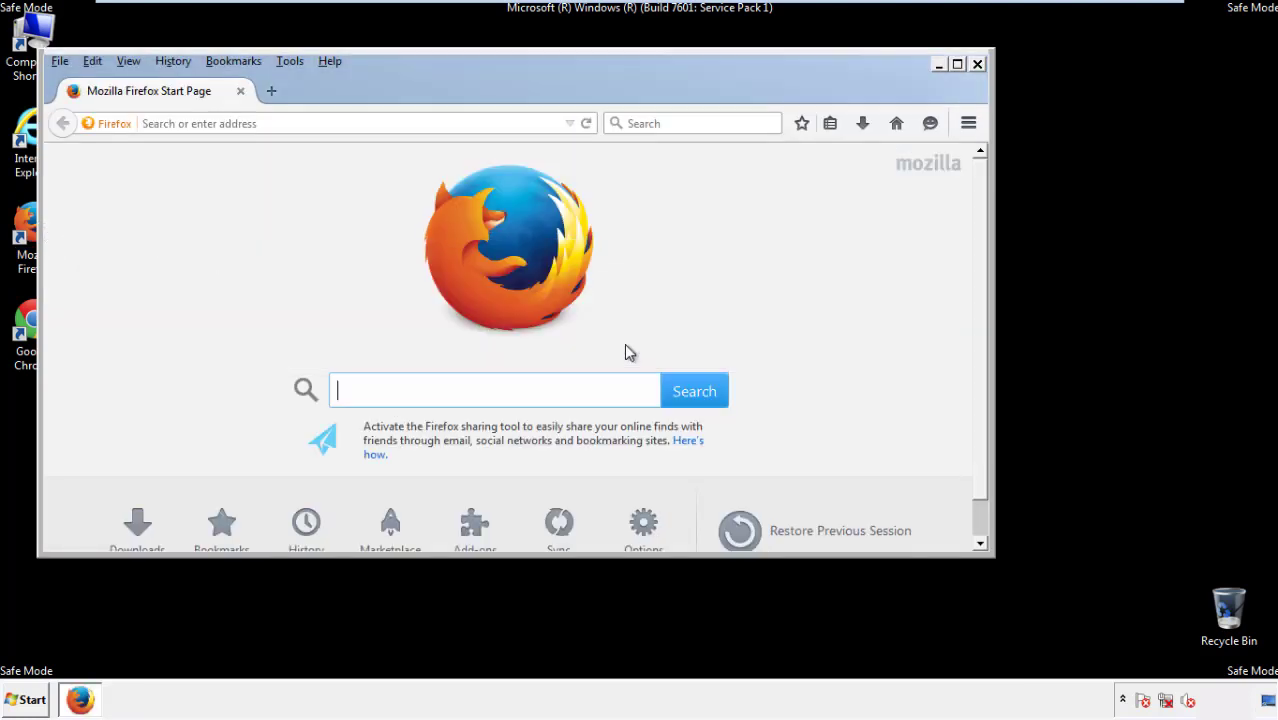
right_click(390, 80)
click(427, 148)
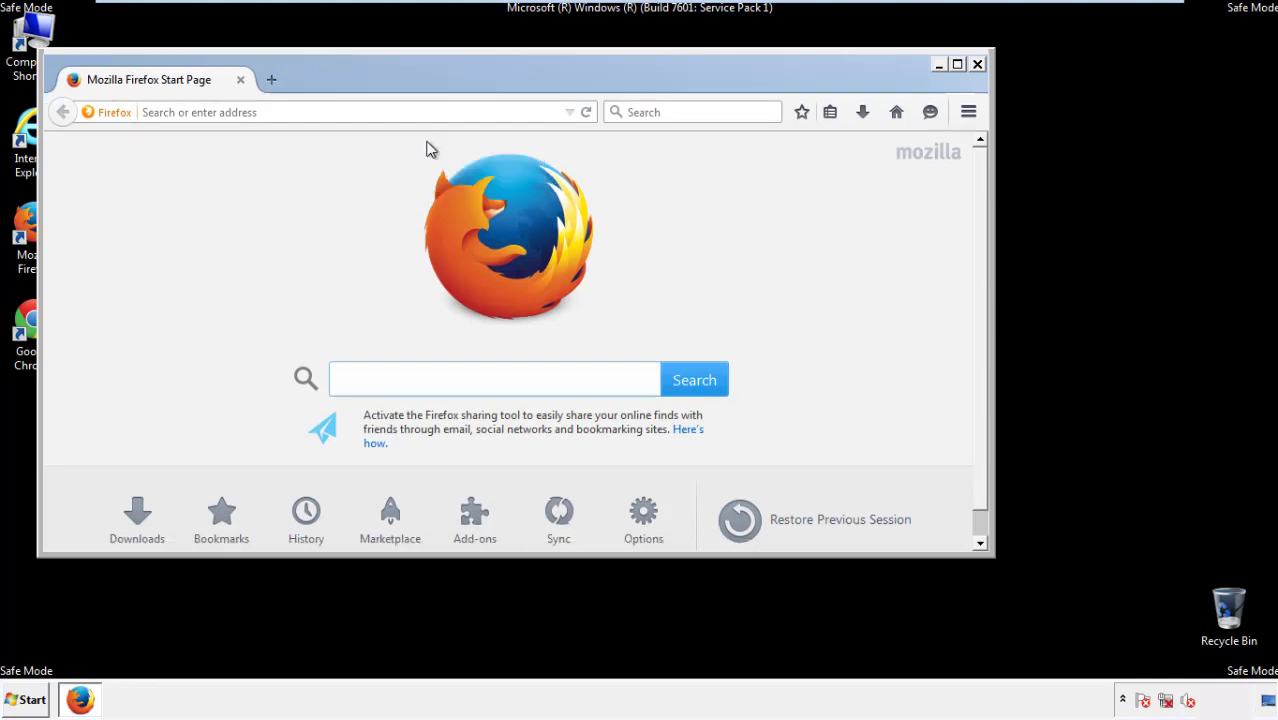
right_click(402, 82)
click(430, 157)
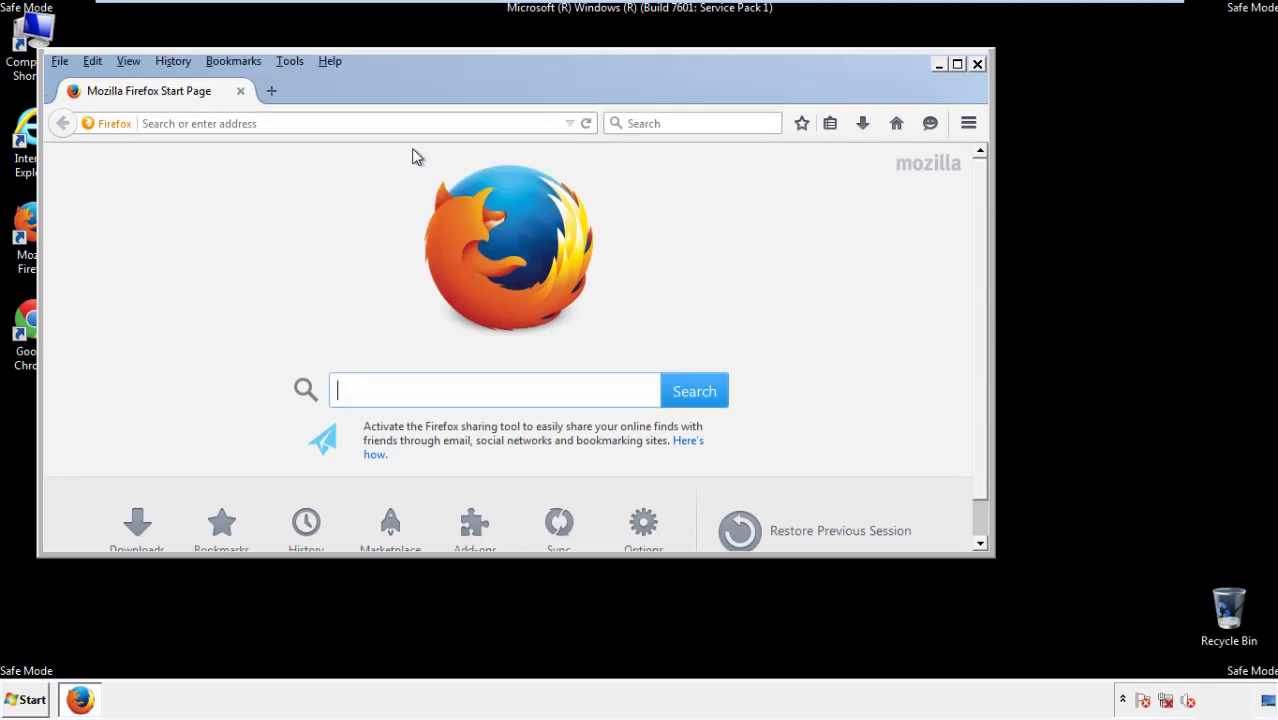
- Clear Firefox's recent history for Everything, keeping all items including Offline Website Data and Site Preferences
click(178, 63)
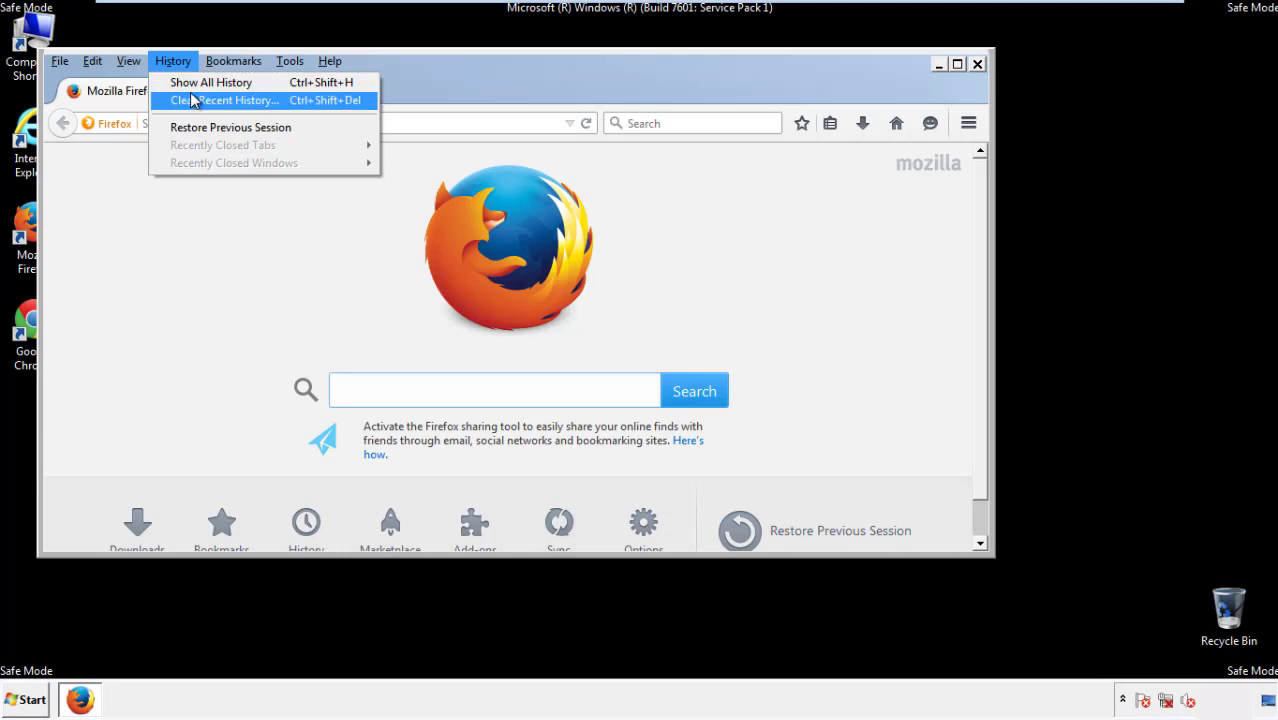
click(192, 100)
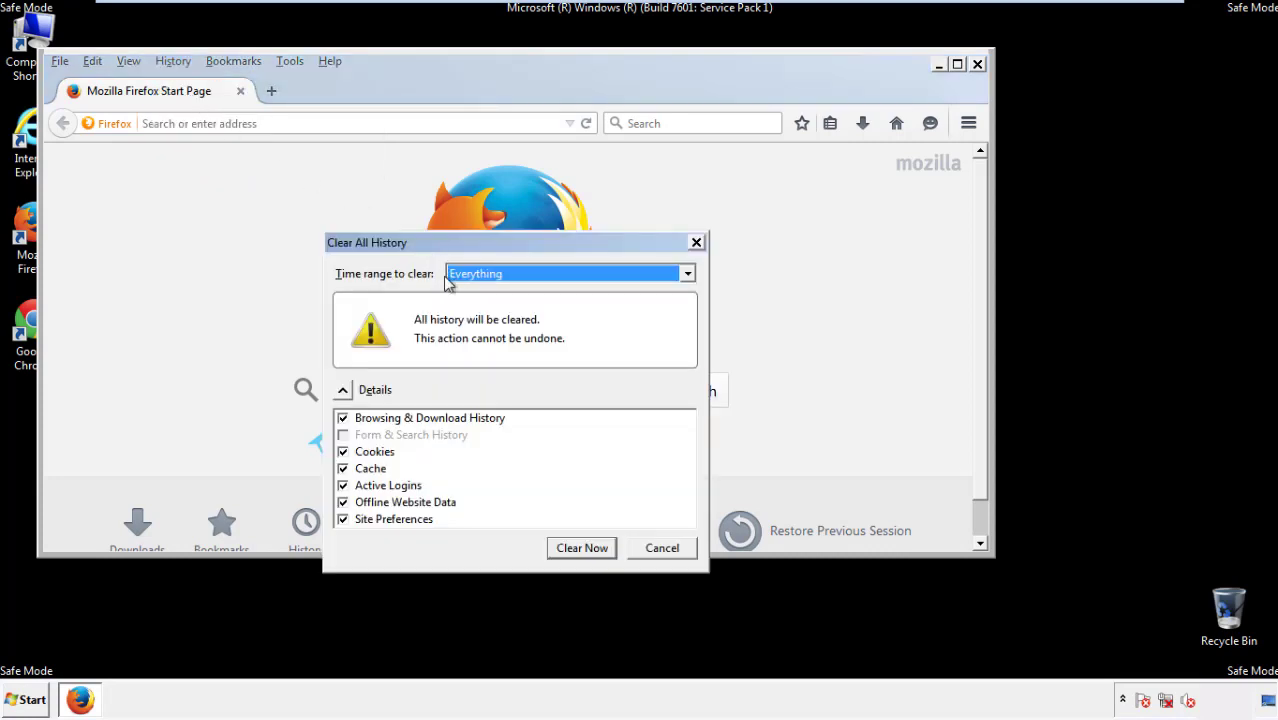
click(476, 276)
click(478, 374)
click(342, 502)
click(342, 502)
click(343, 520)
click(343, 520)
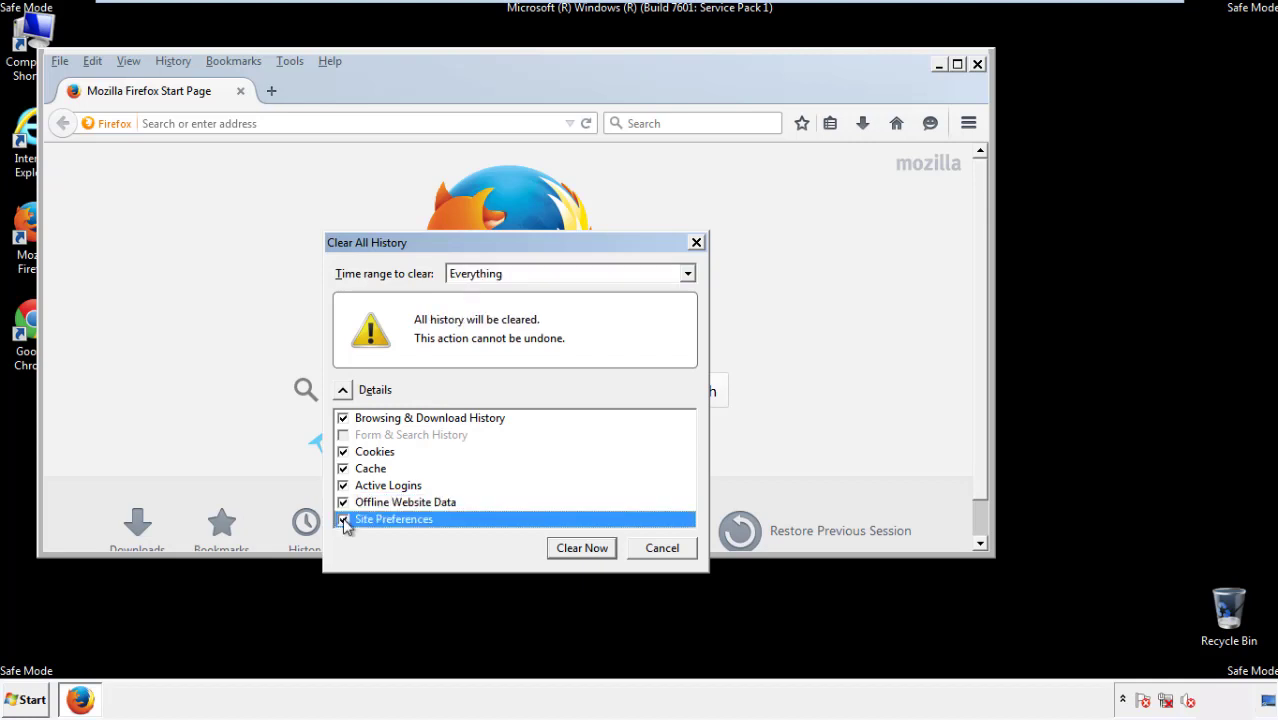
click(580, 548)
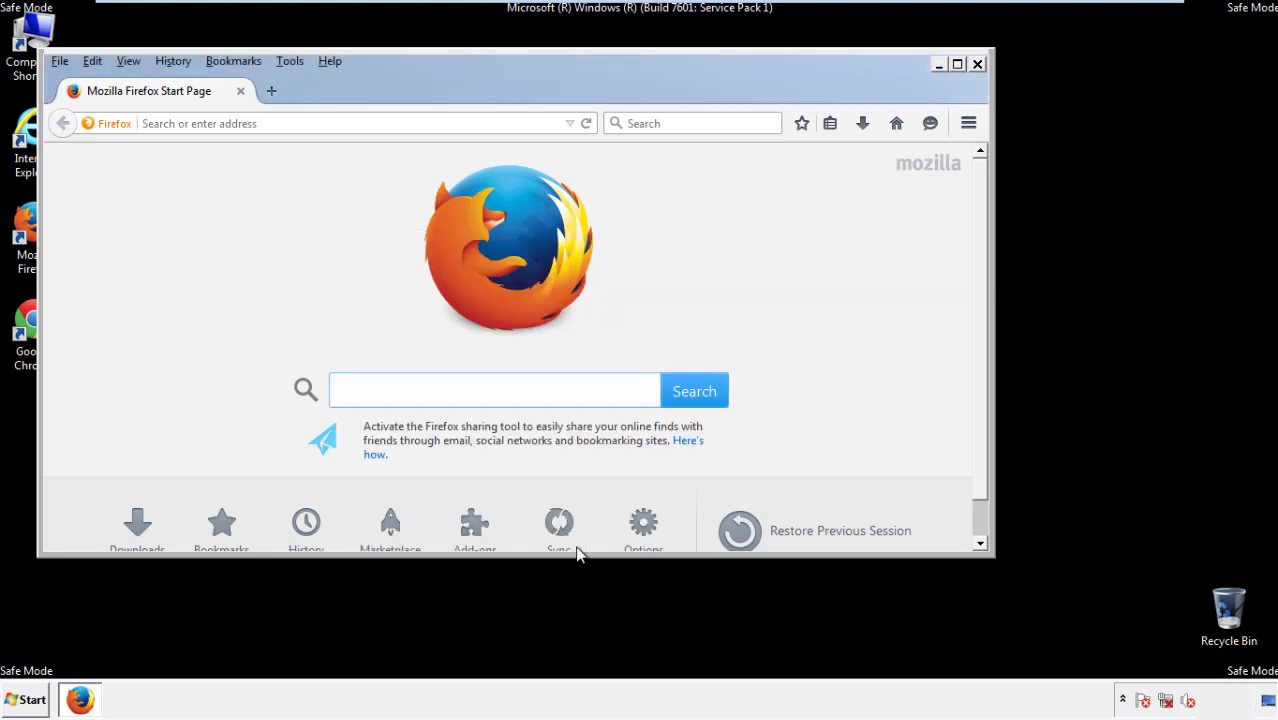
- Refresh Firefox from Troubleshooting Information, finish the import wizard, decline the default-browser prompt, and close it
click(329, 61)
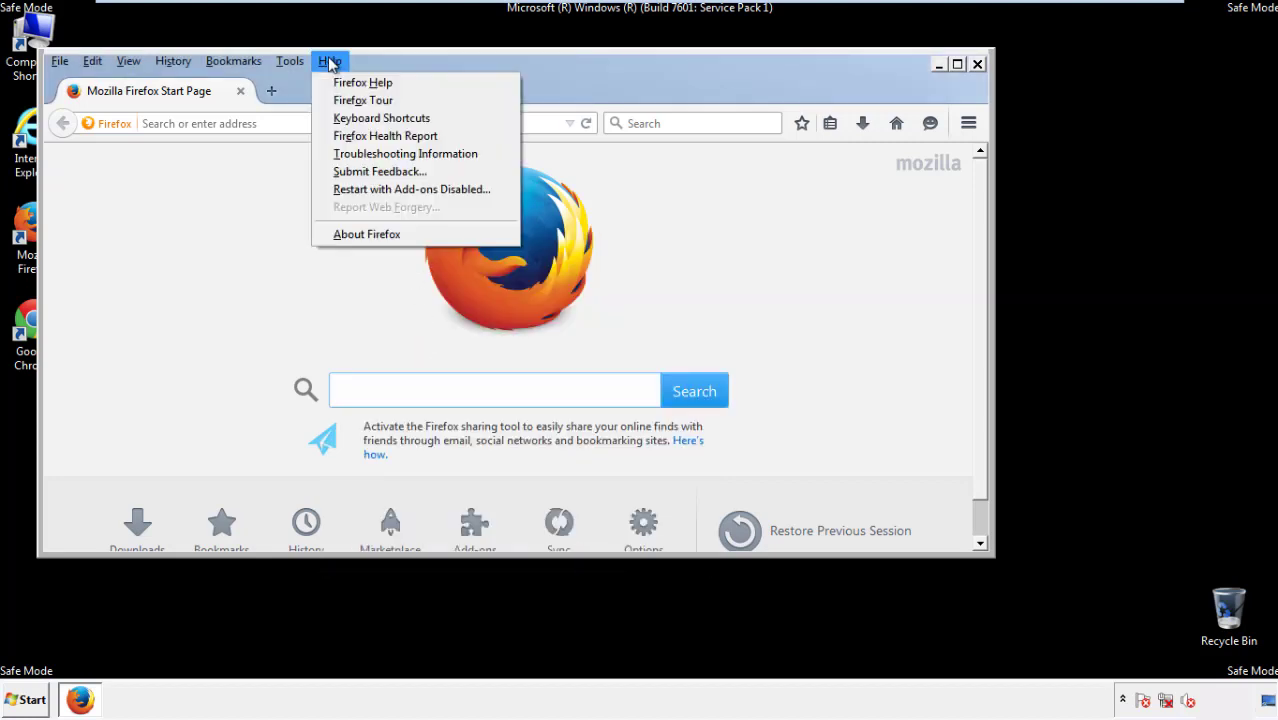
click(370, 153)
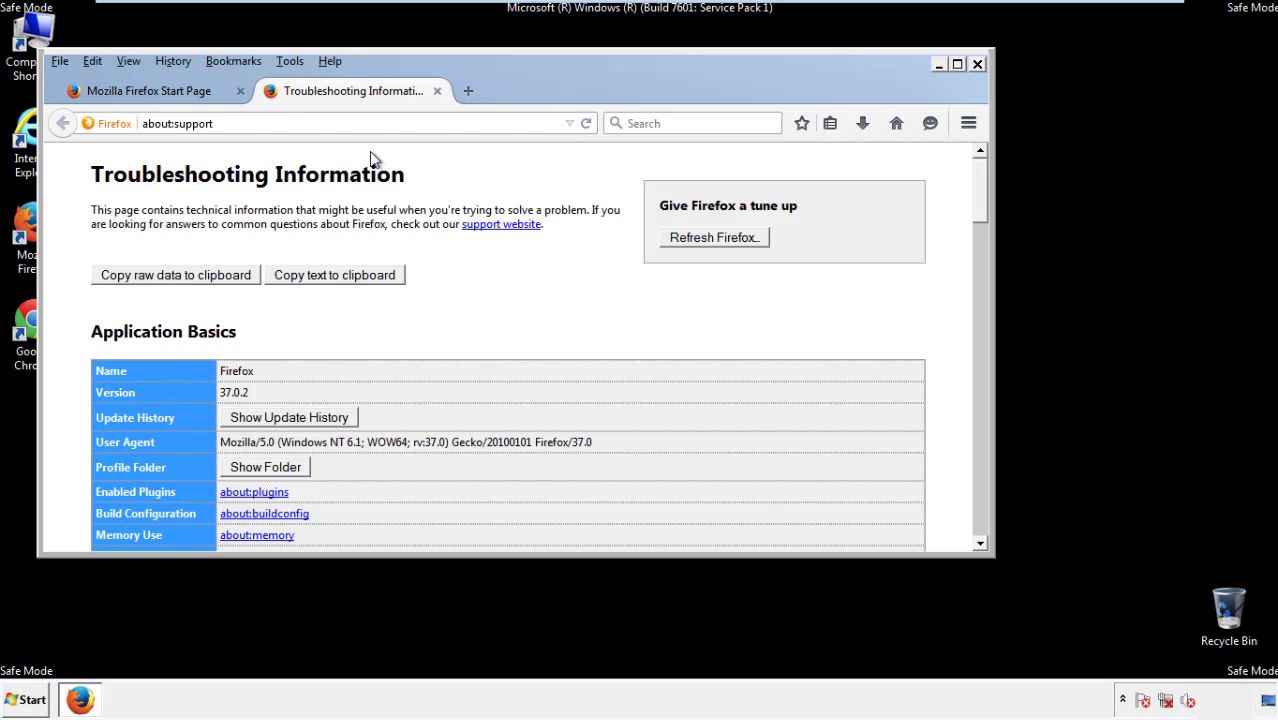
click(741, 240)
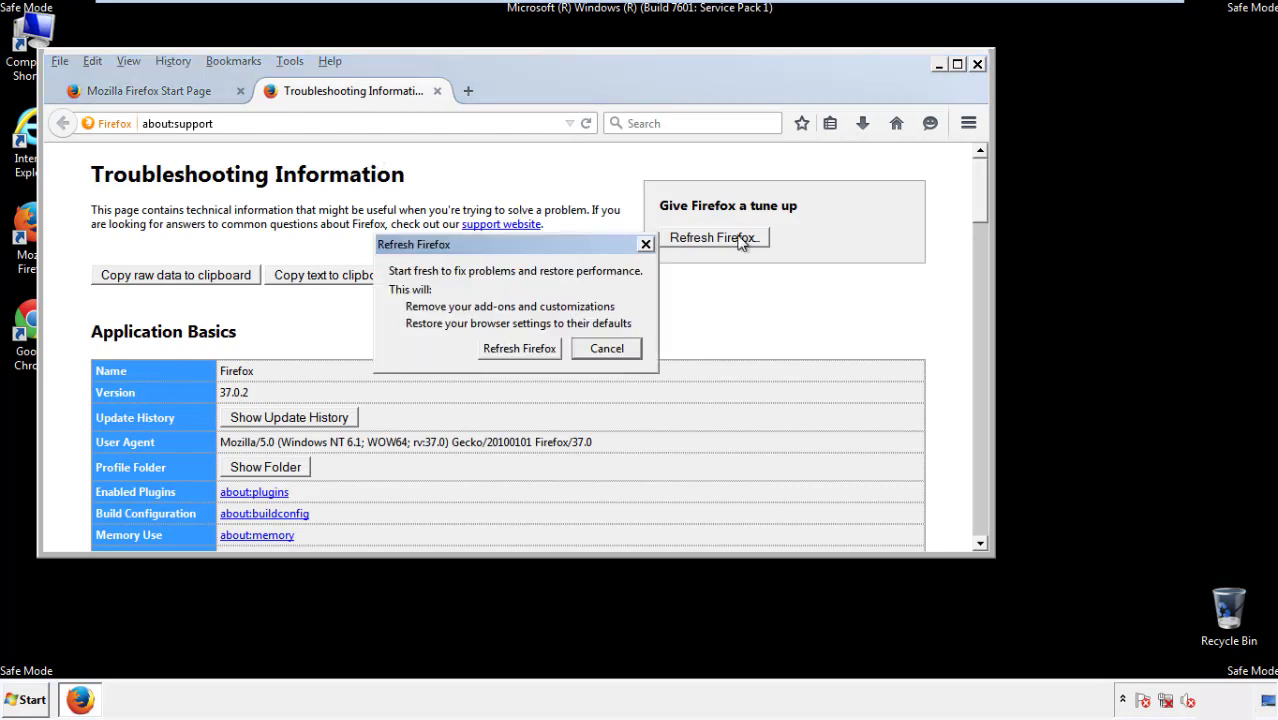
click(519, 346)
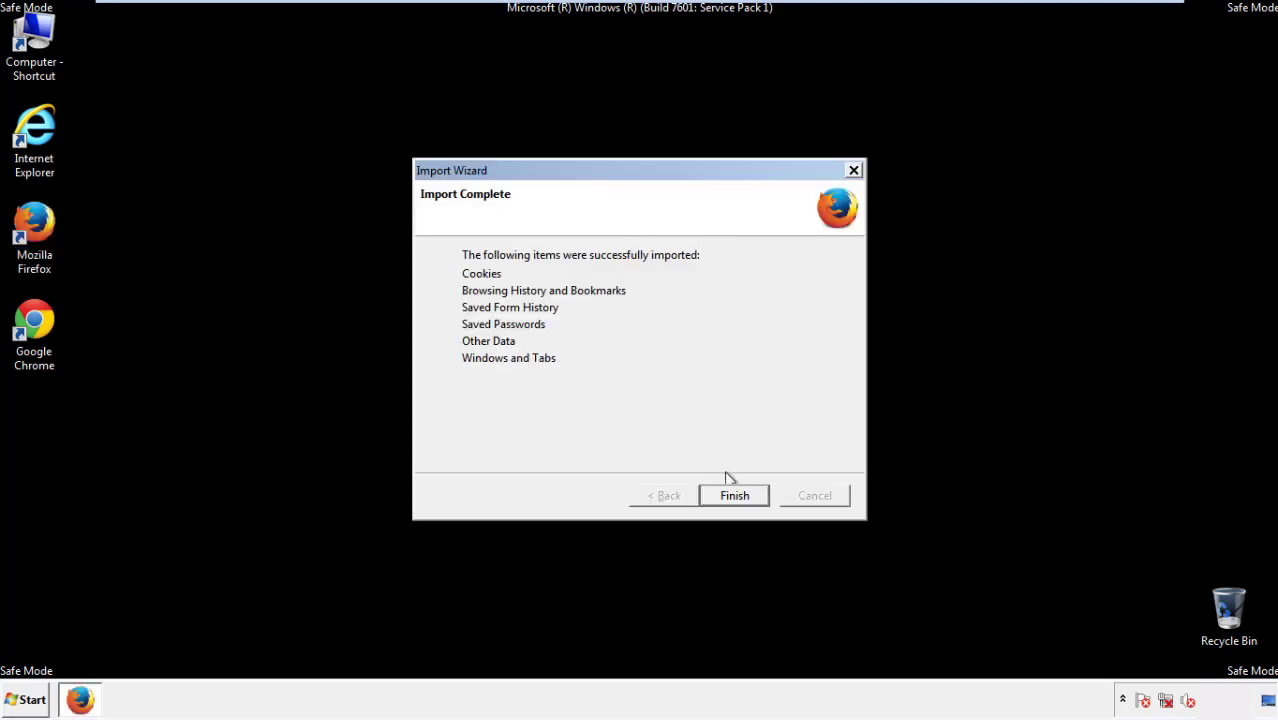
click(735, 497)
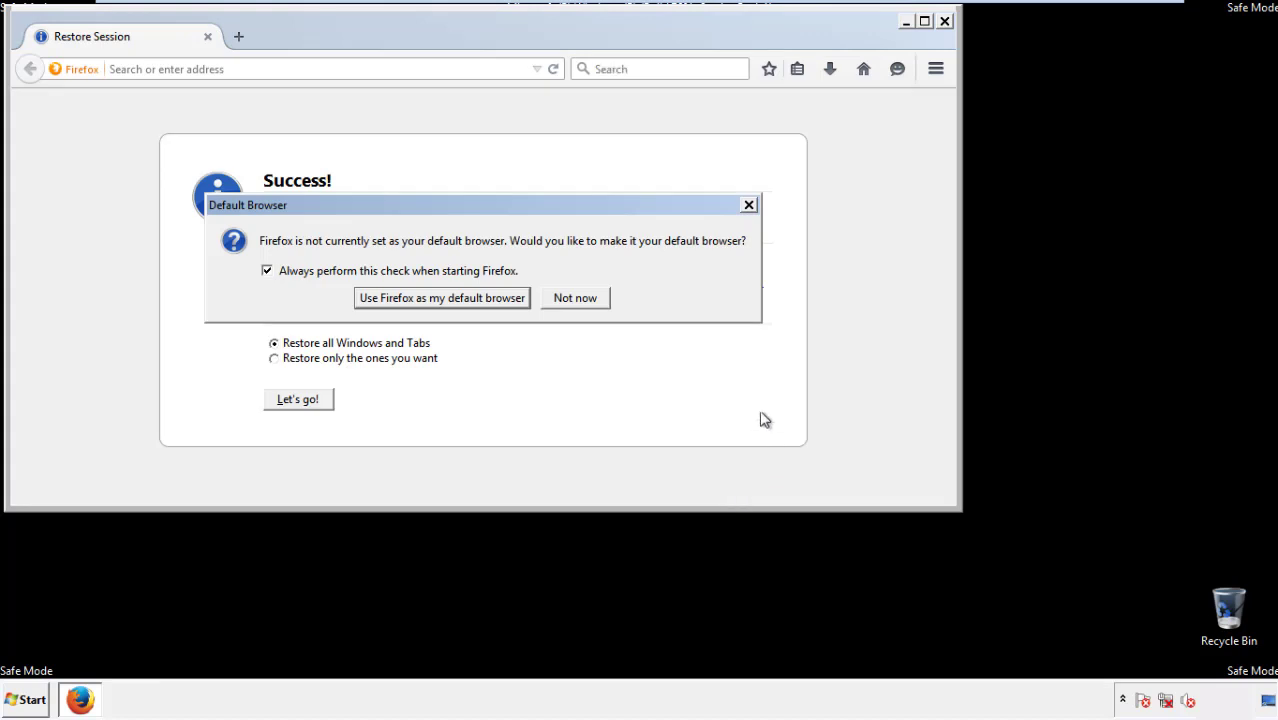
click(575, 301)
click(944, 21)
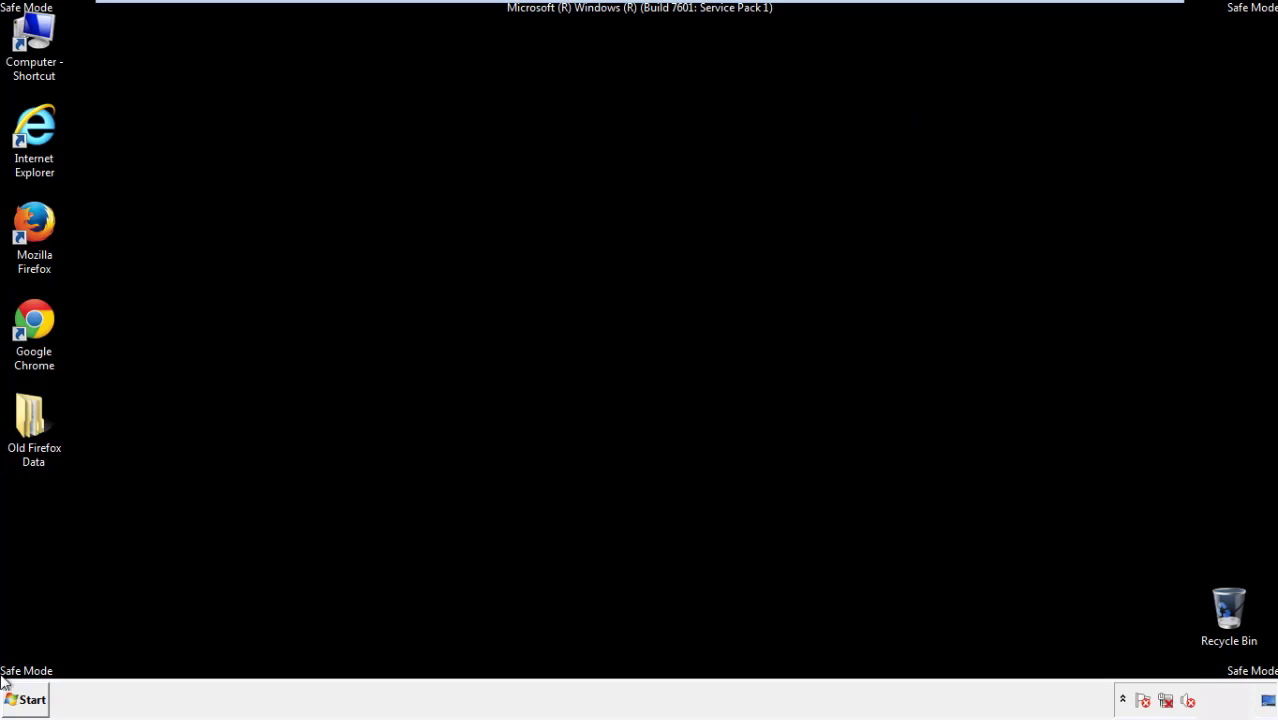
- Launch Chrome, dismiss the default-browser prompt, and reach Clear browsing data via Settings > History
double_click(31, 318)
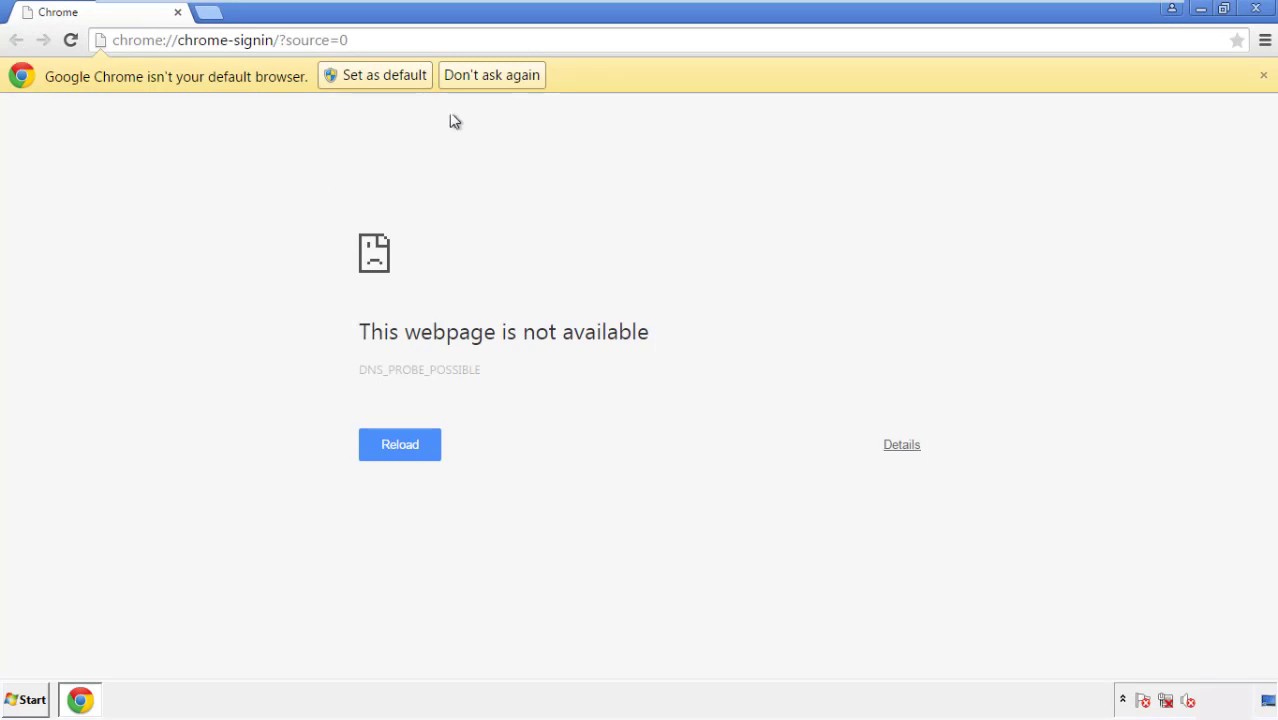
click(492, 75)
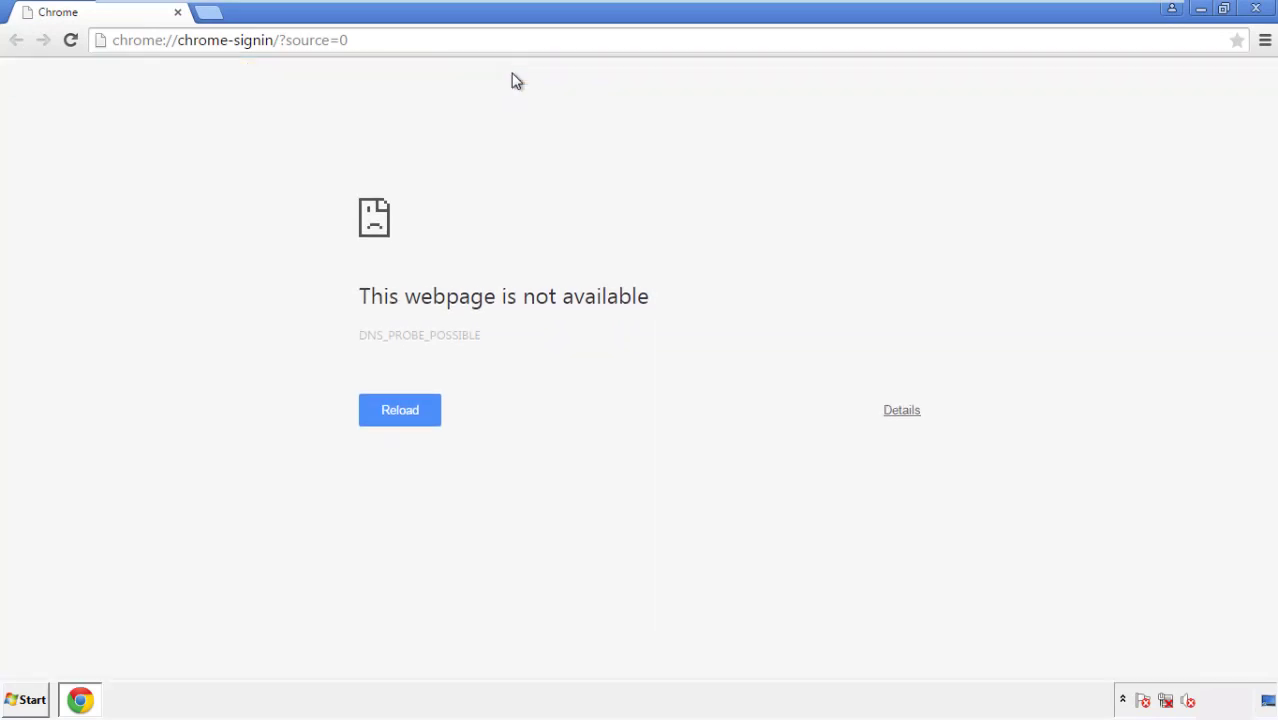
click(1265, 42)
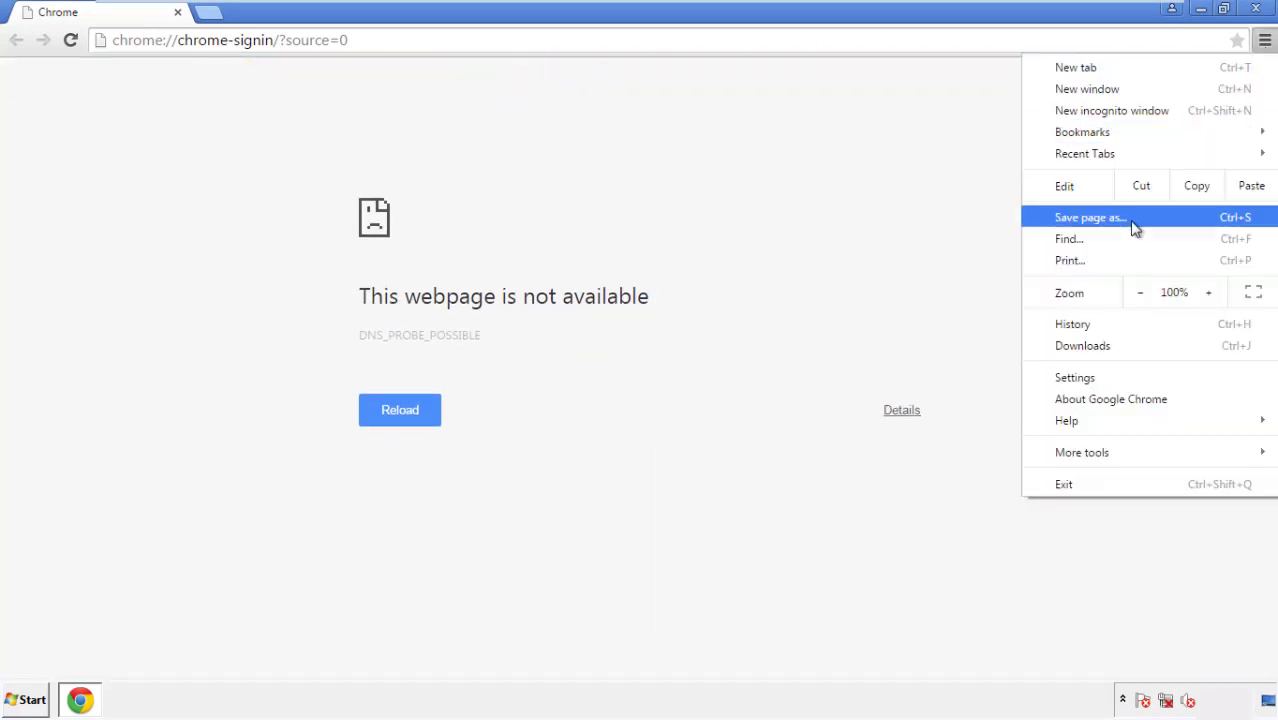
click(1078, 378)
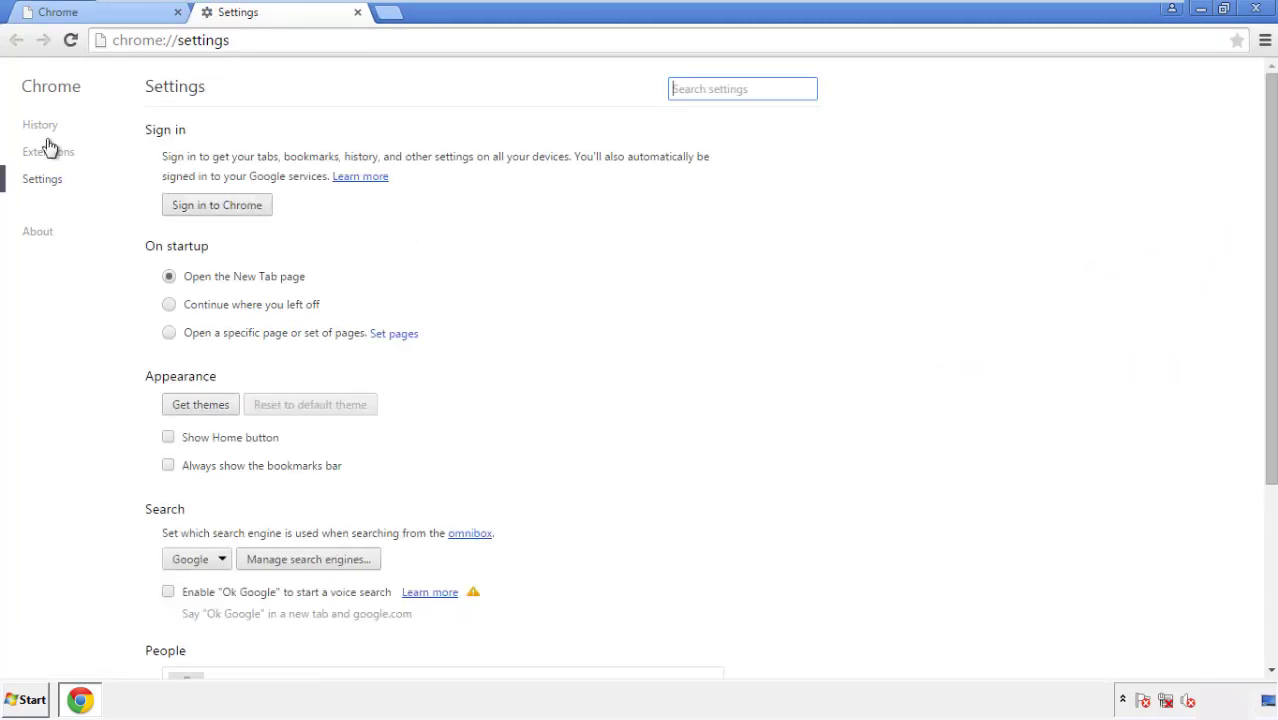
click(46, 128)
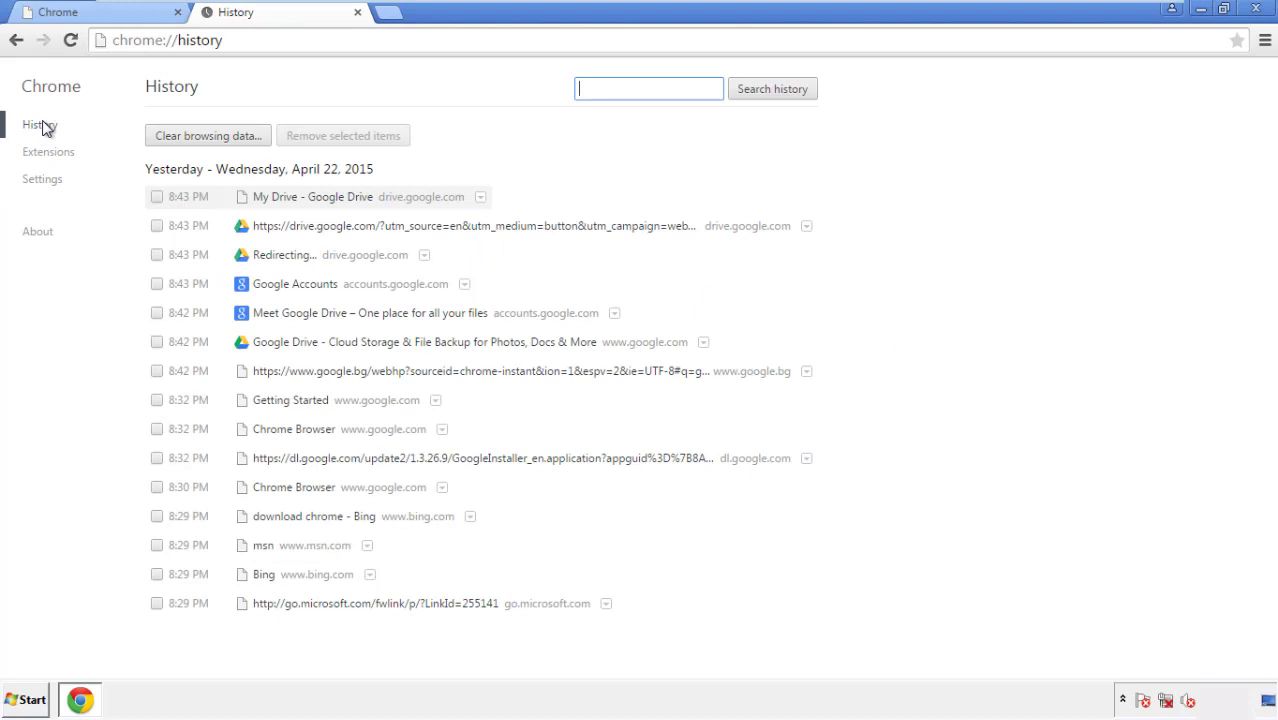
click(192, 139)
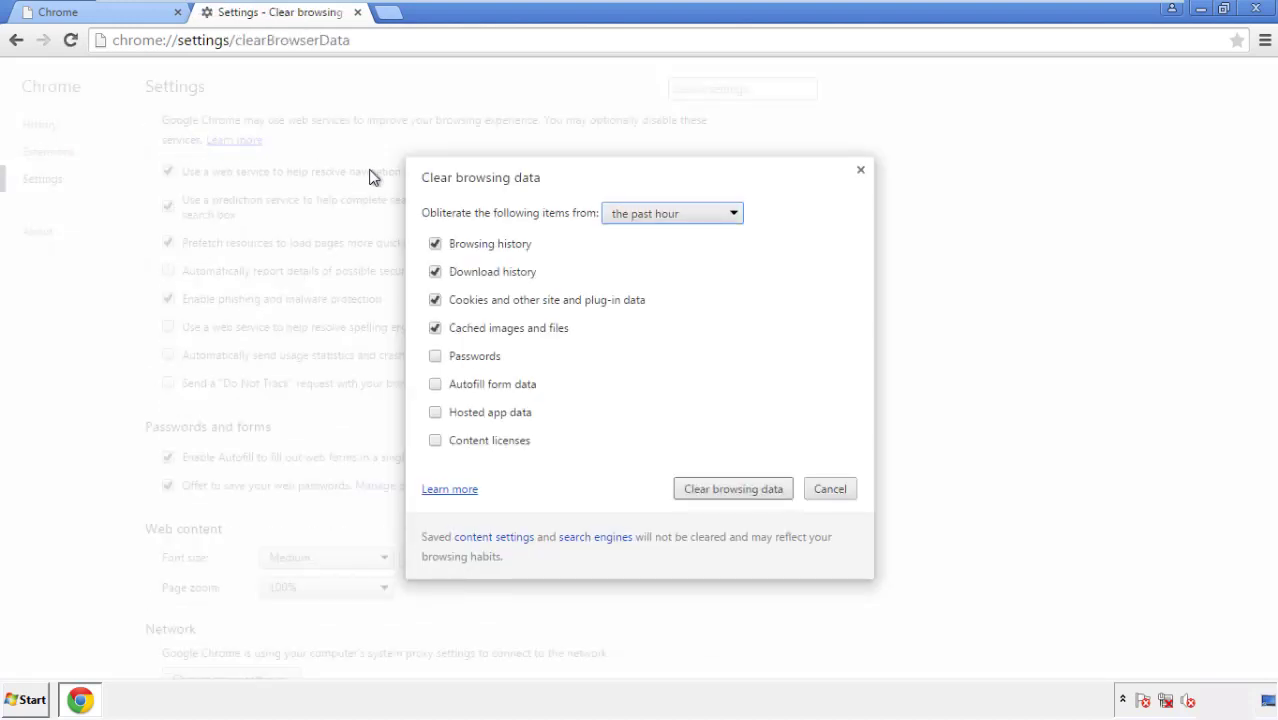
- Clear Chrome's browsing data from the beginning of time, including autofill form data
click(643, 216)
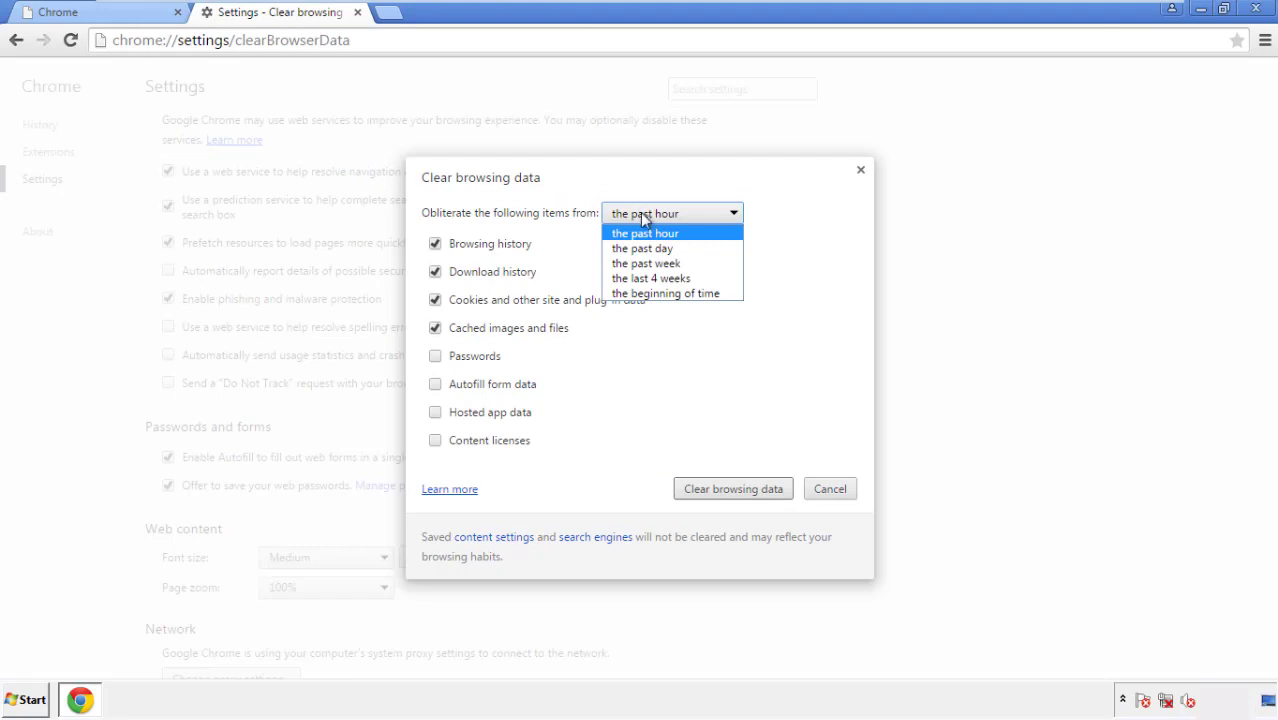
click(640, 295)
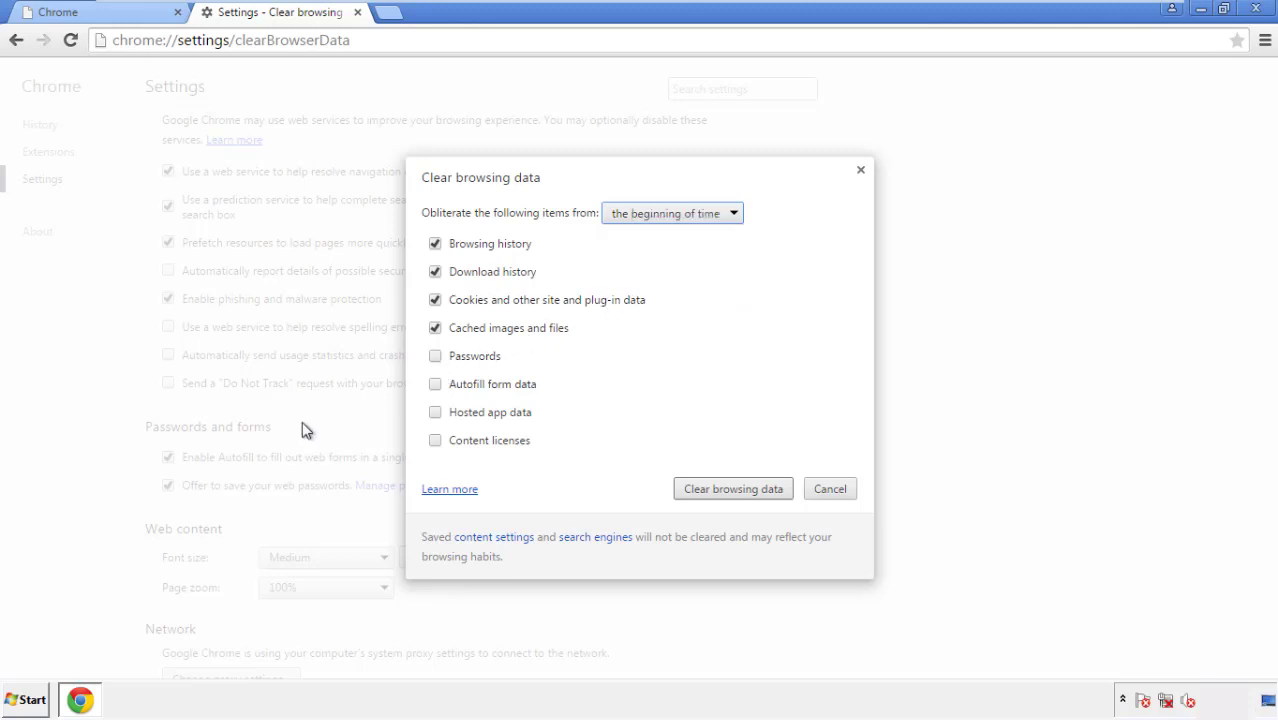
click(440, 387)
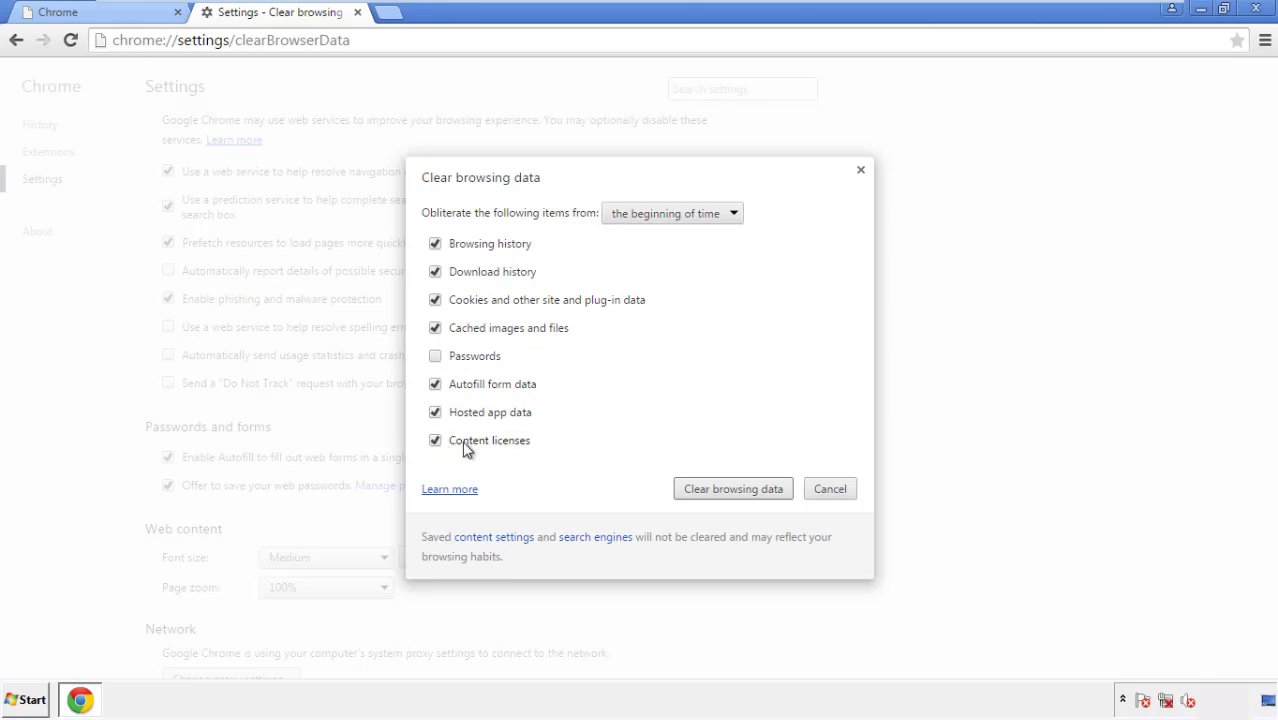
click(718, 493)
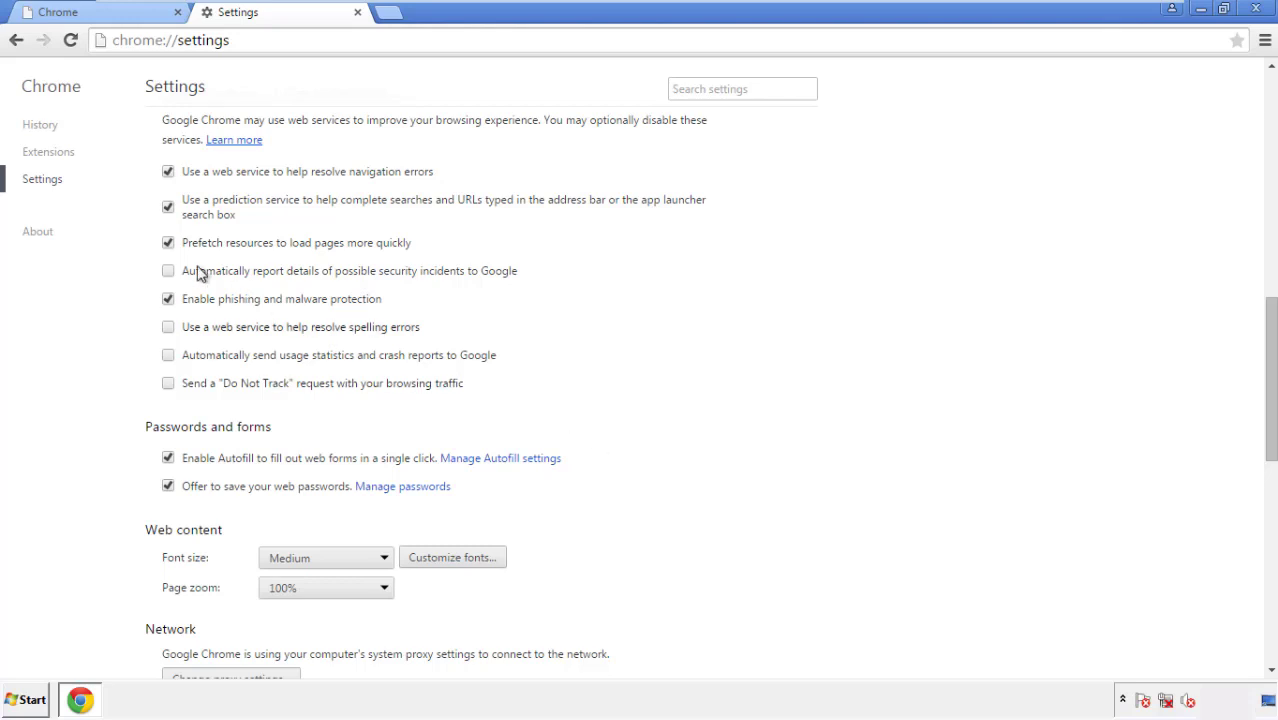
- Reset Chrome's settings to their defaults and close the browser window
drag(1270, 318, 1247, 557)
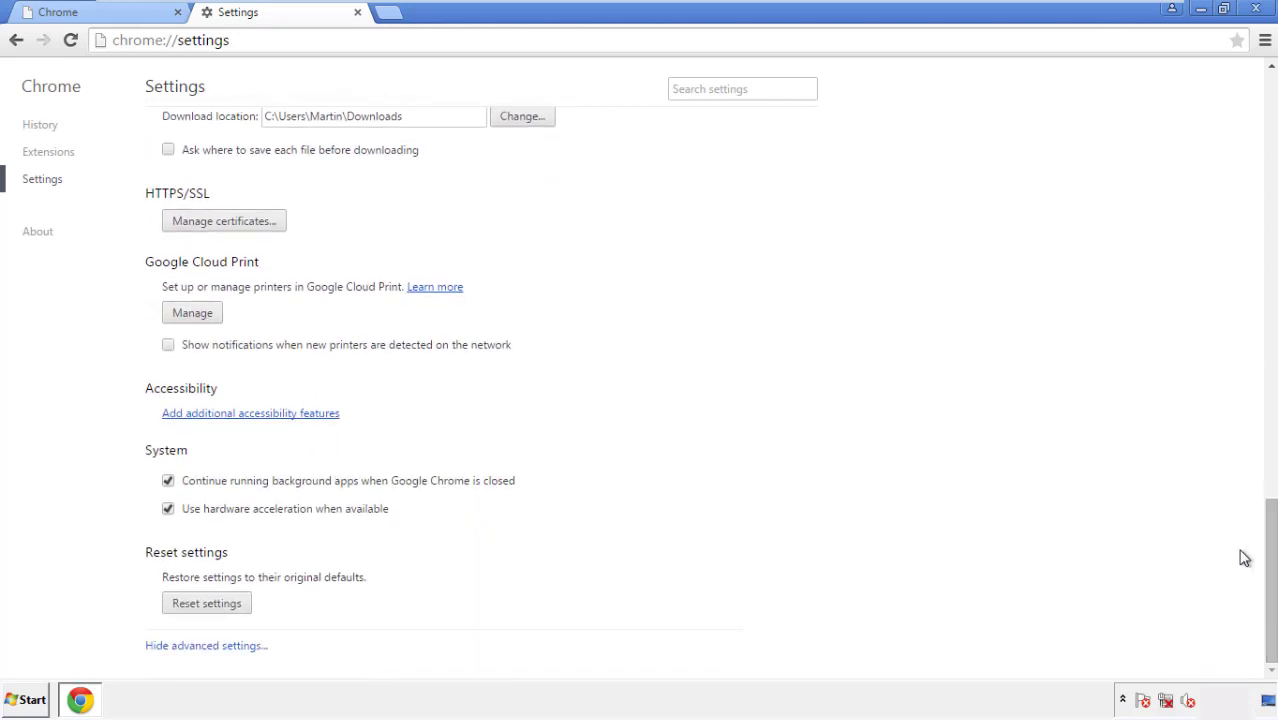
click(206, 604)
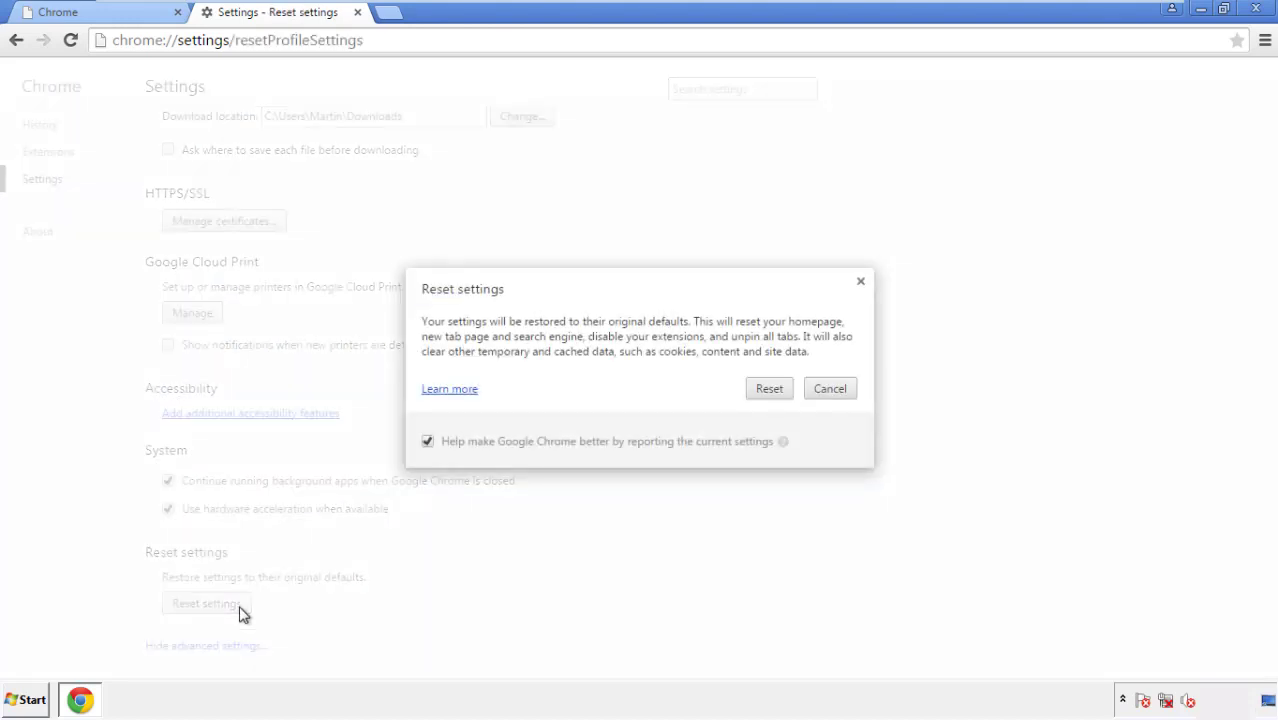
click(773, 391)
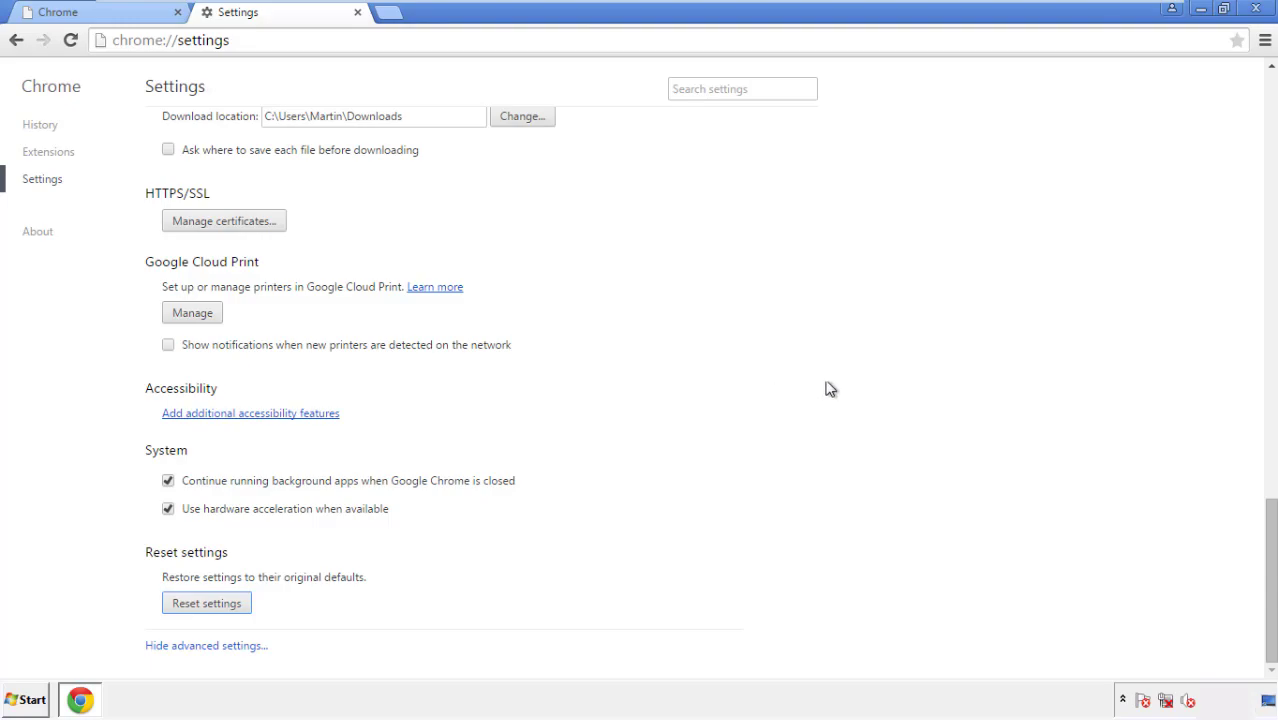
click(1252, 8)
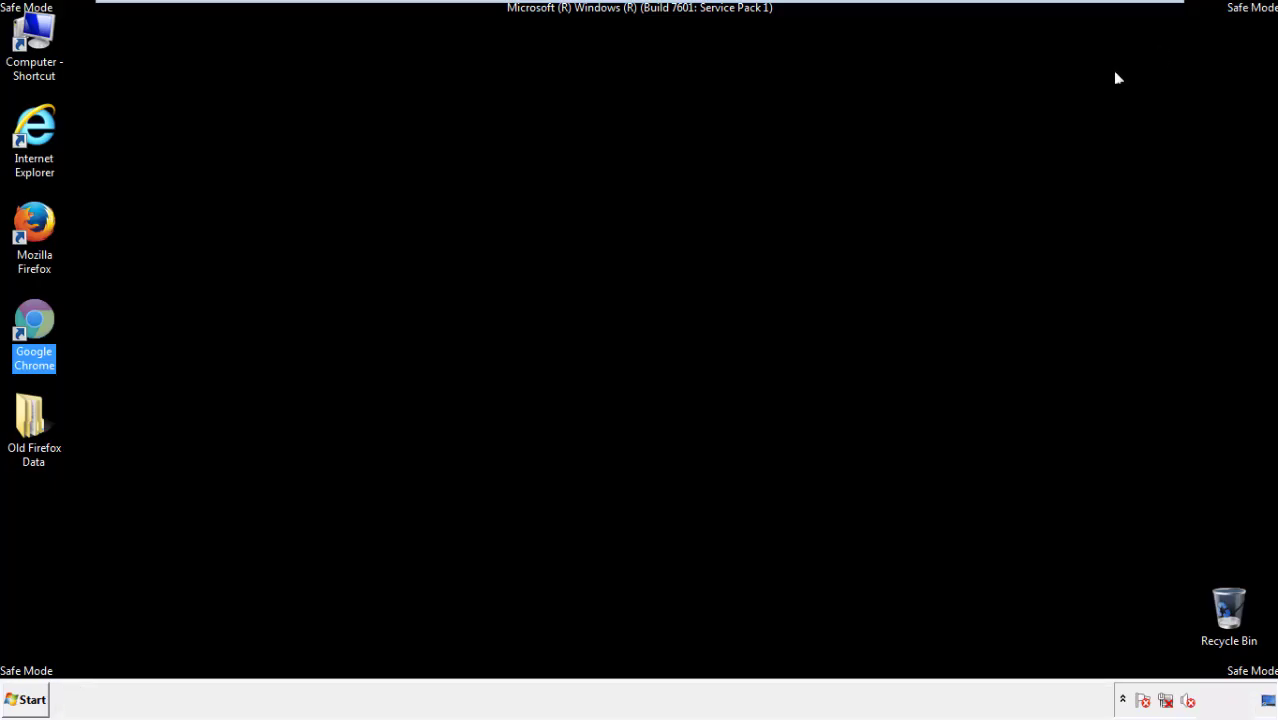
- Deselect the Chrome desktop shortcut and launch Mozilla Firefox from its desktop icon
click(690, 323)
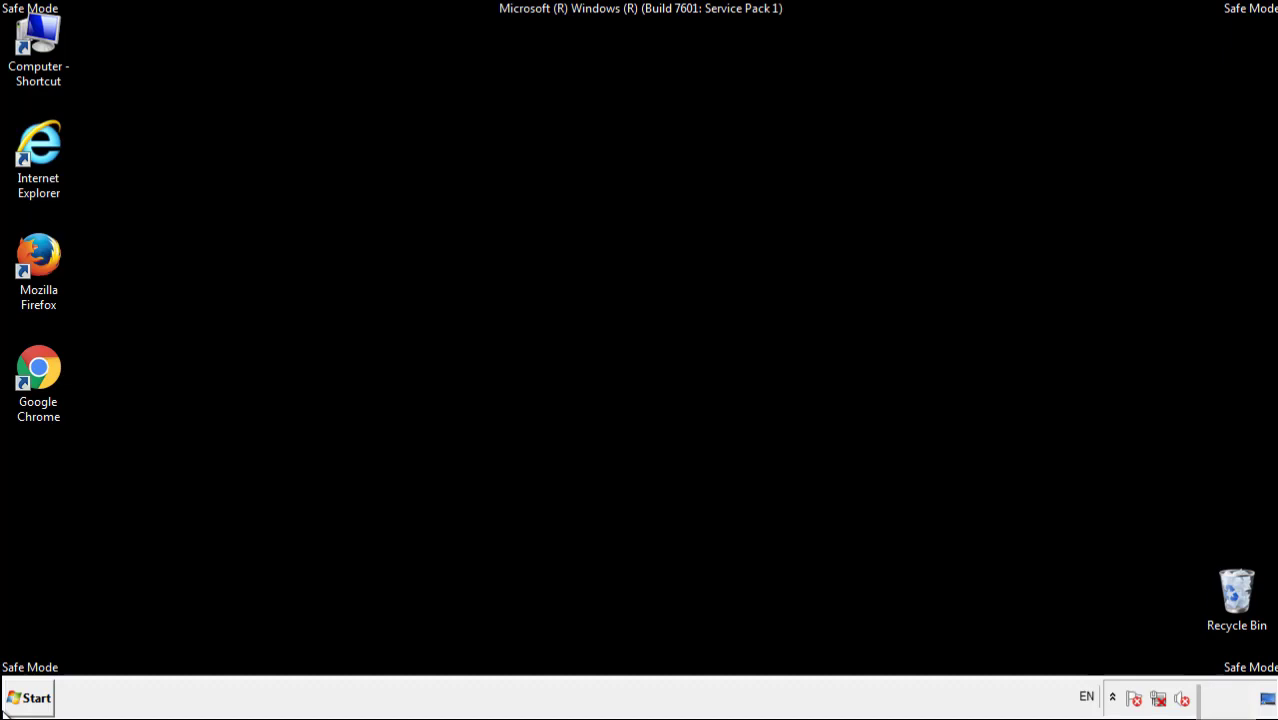
double_click(49, 250)
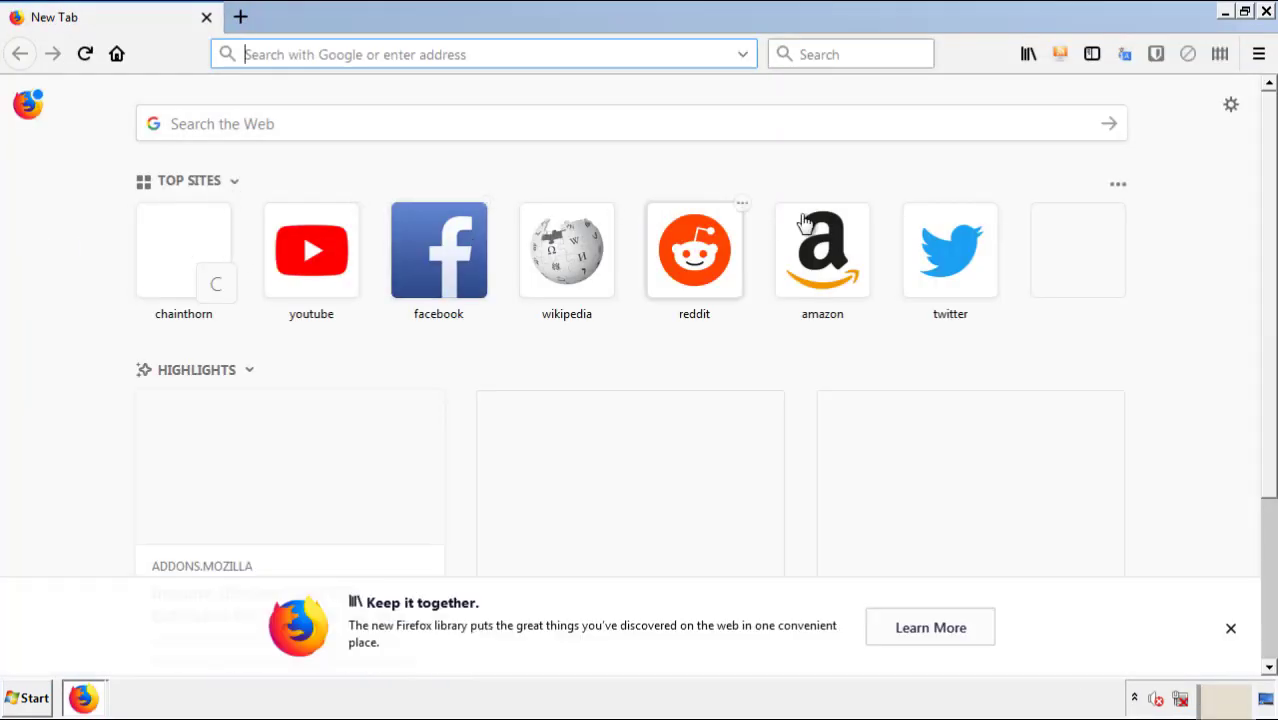
- Remove the Search Mine extension in Firefox's Add-ons manager, close Firefox, and launch Google Chrome
click(1259, 55)
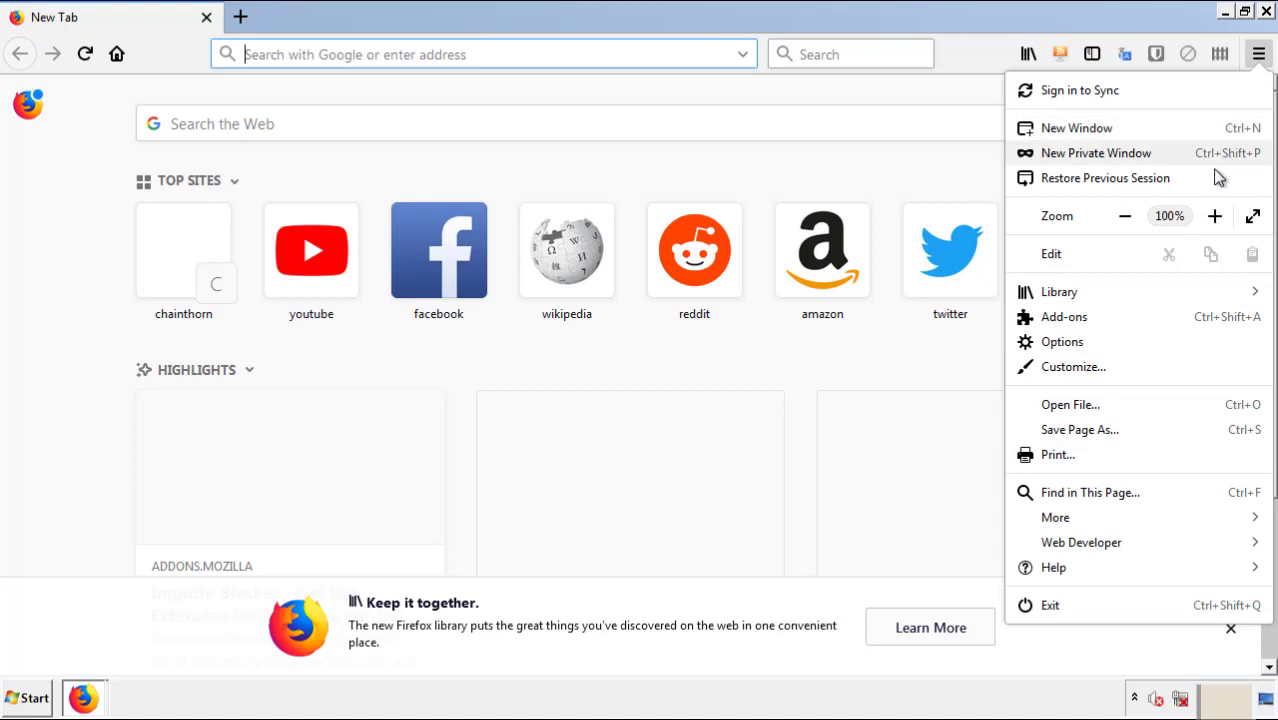
click(1178, 324)
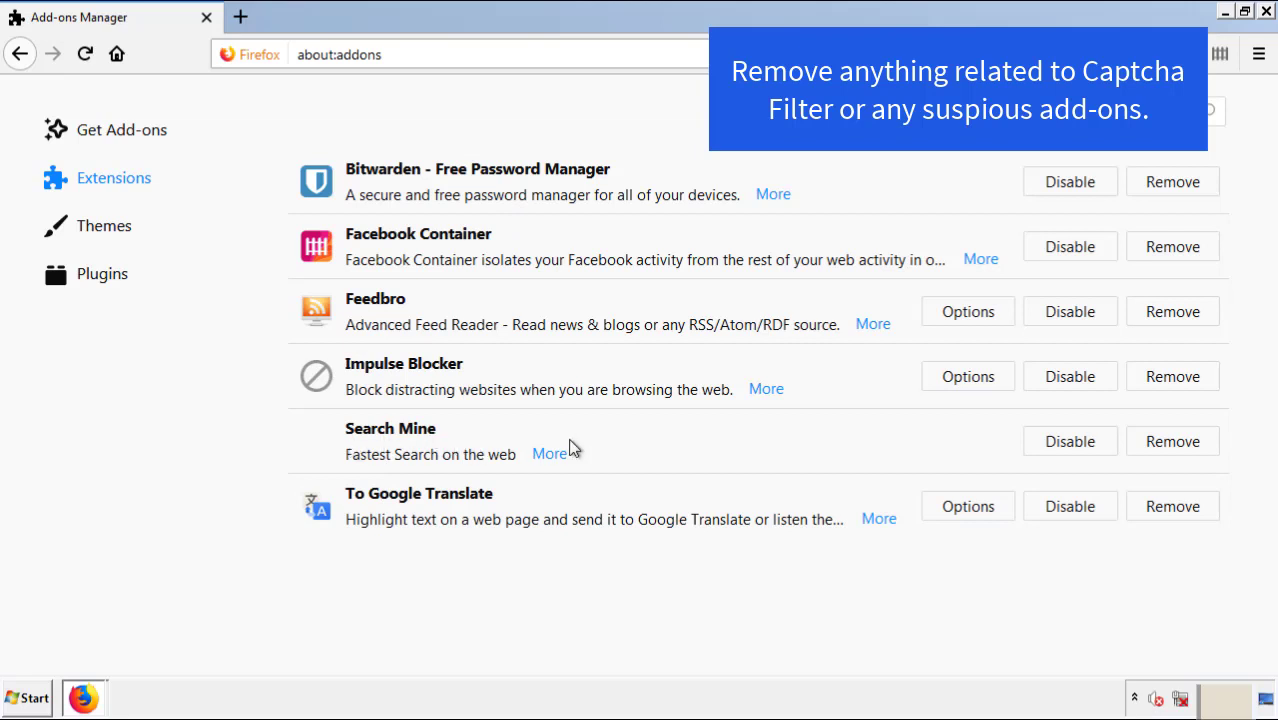
click(1170, 448)
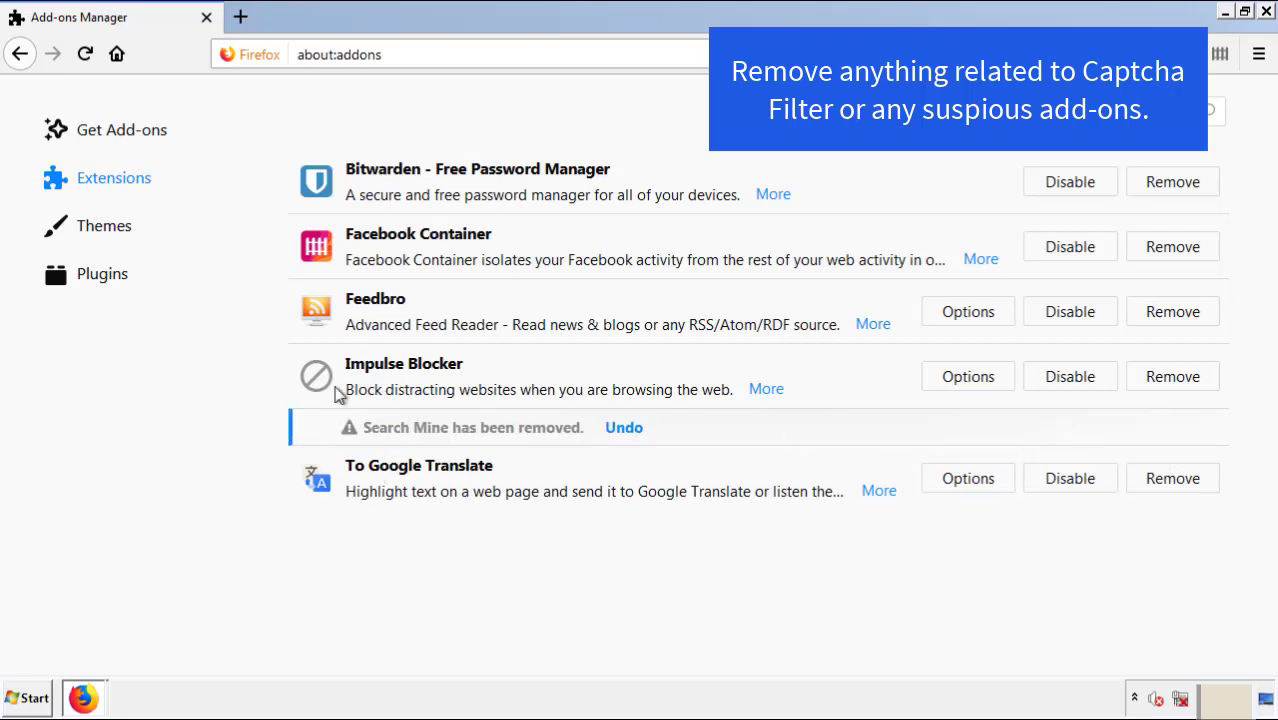
click(1267, 13)
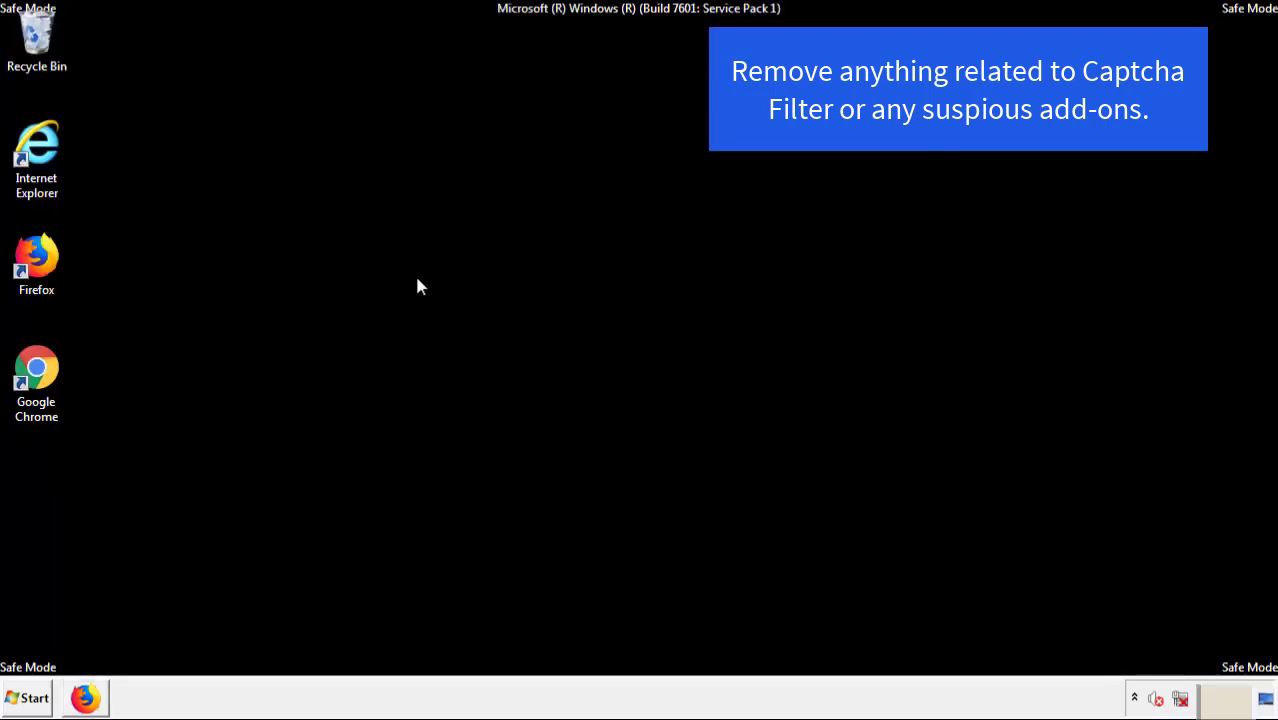
double_click(35, 390)
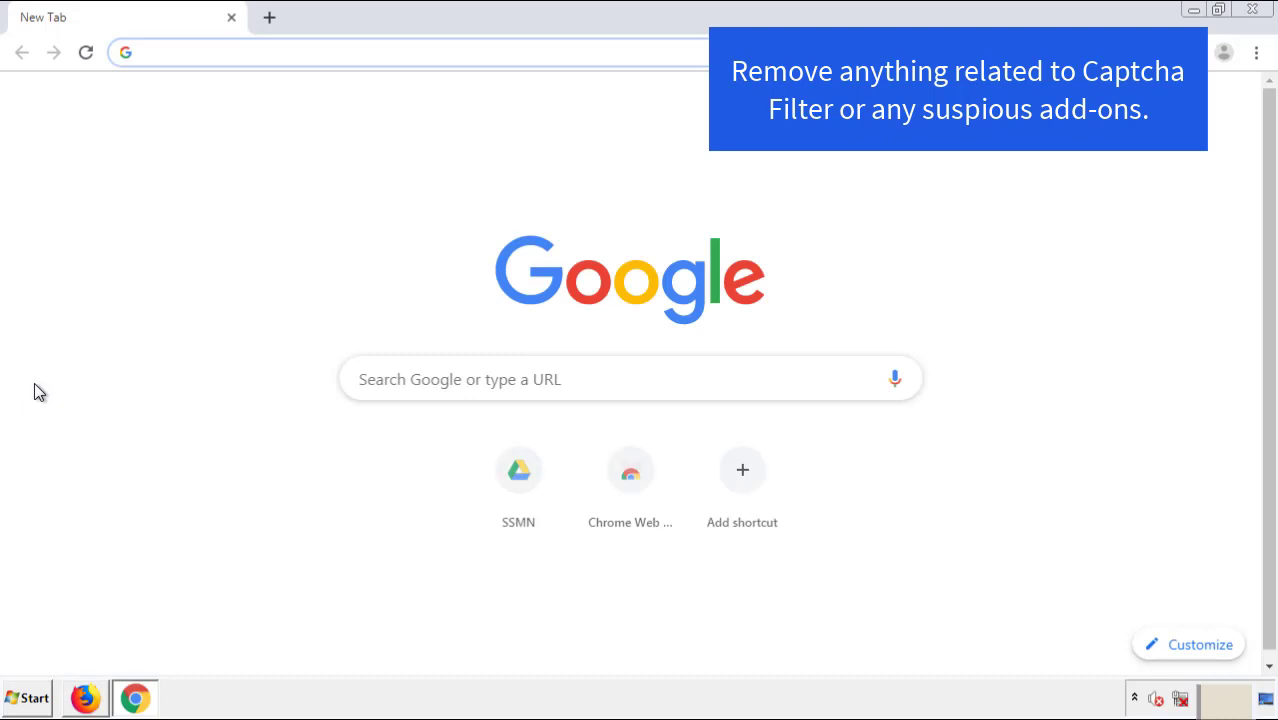
- Remove the Search Mine extension from Chrome's Extensions page
click(1256, 52)
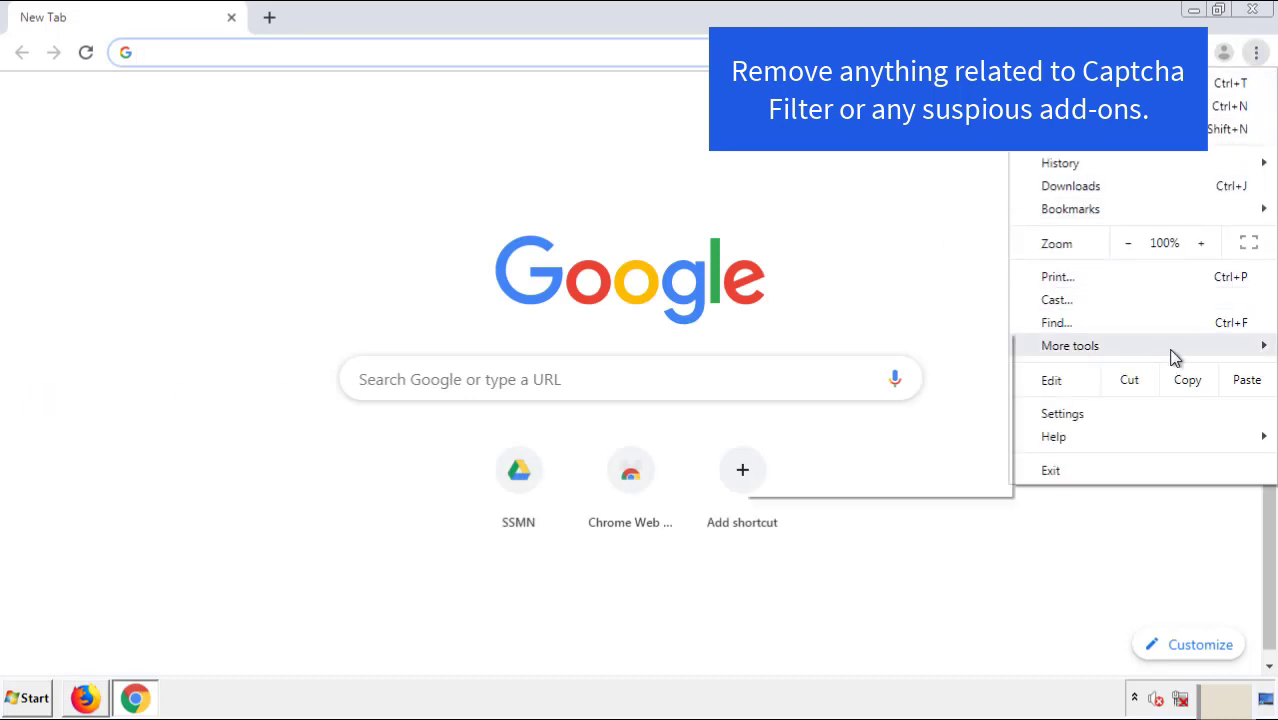
mouse_move(1144, 350)
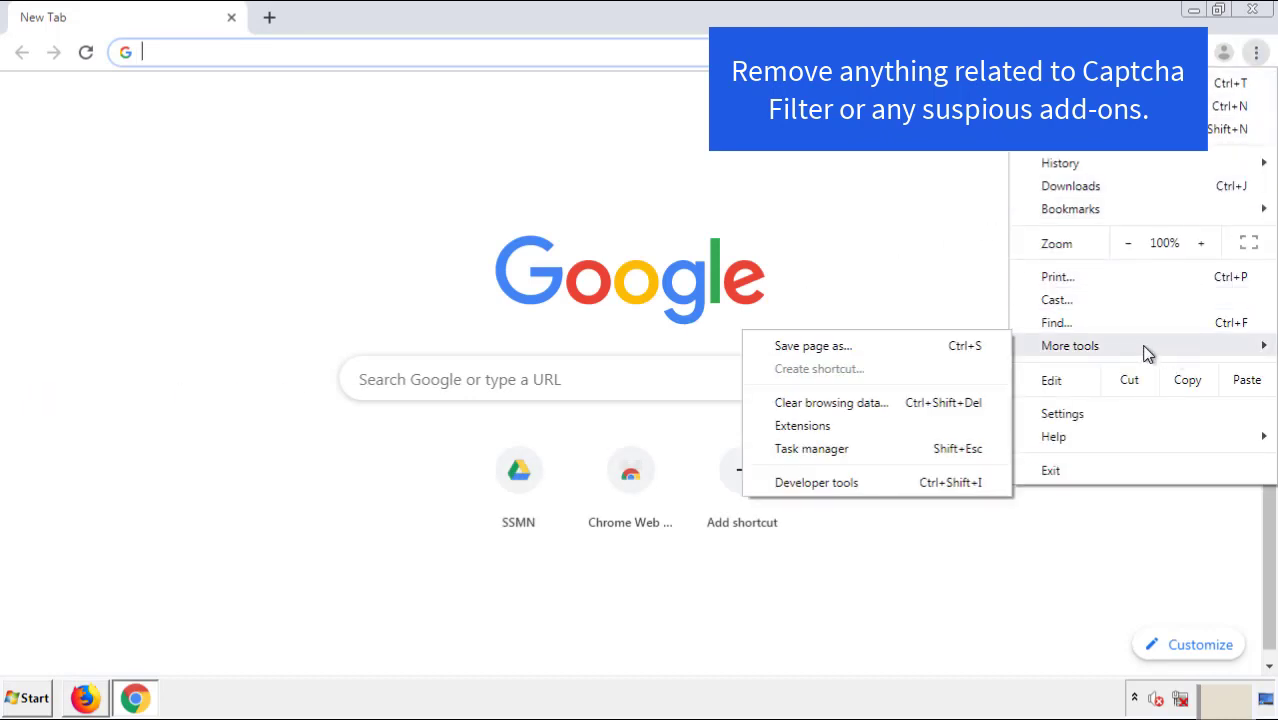
click(812, 425)
scroll(359, 334, down, 5)
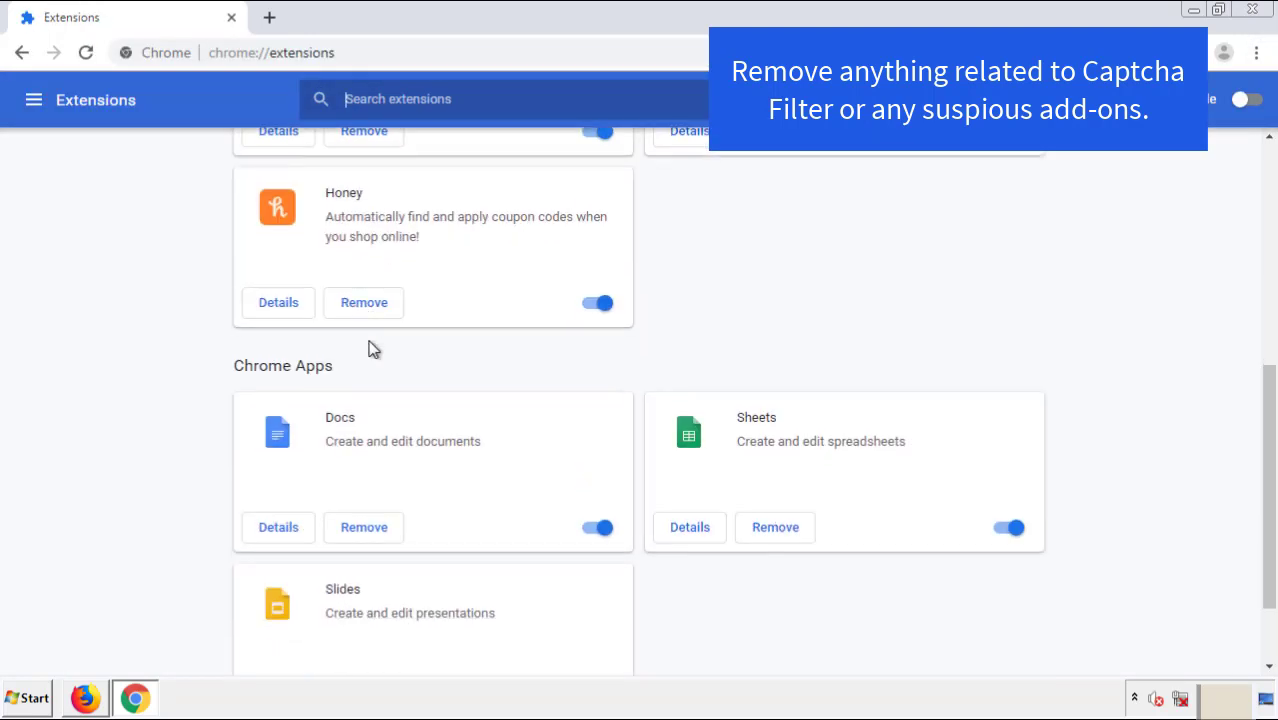
scroll(479, 365, up, 5)
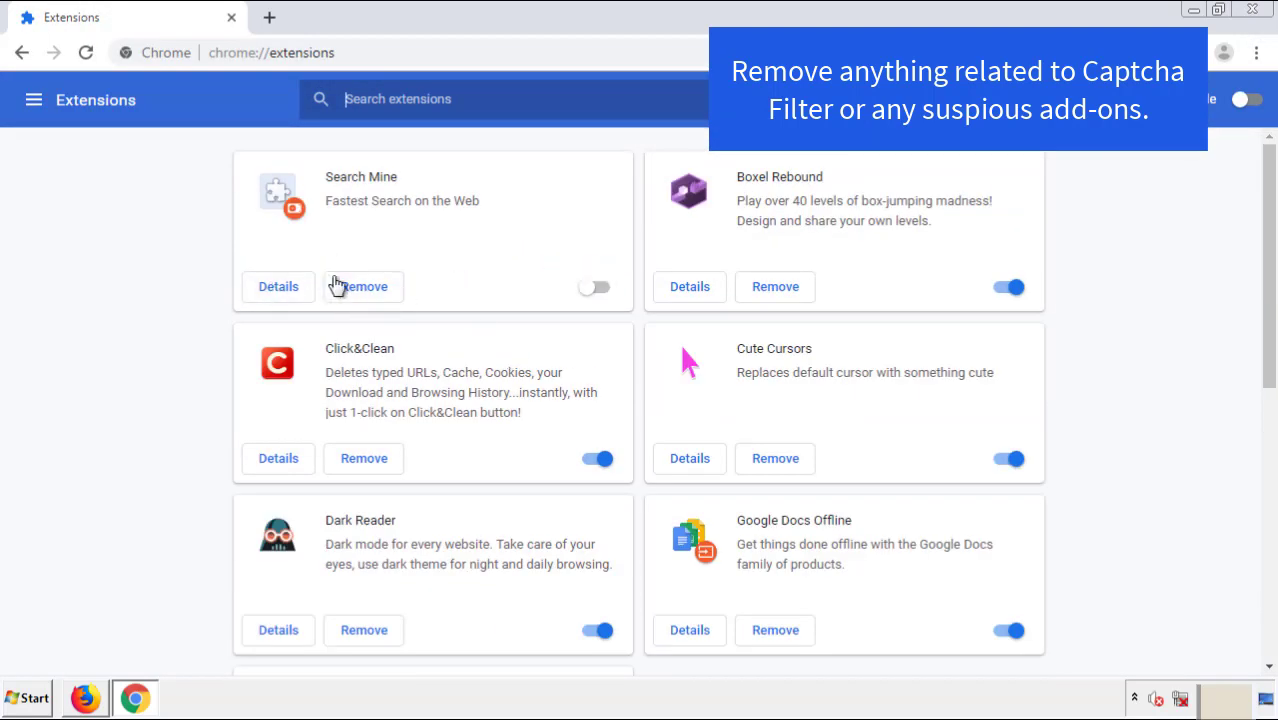
click(363, 288)
click(713, 168)
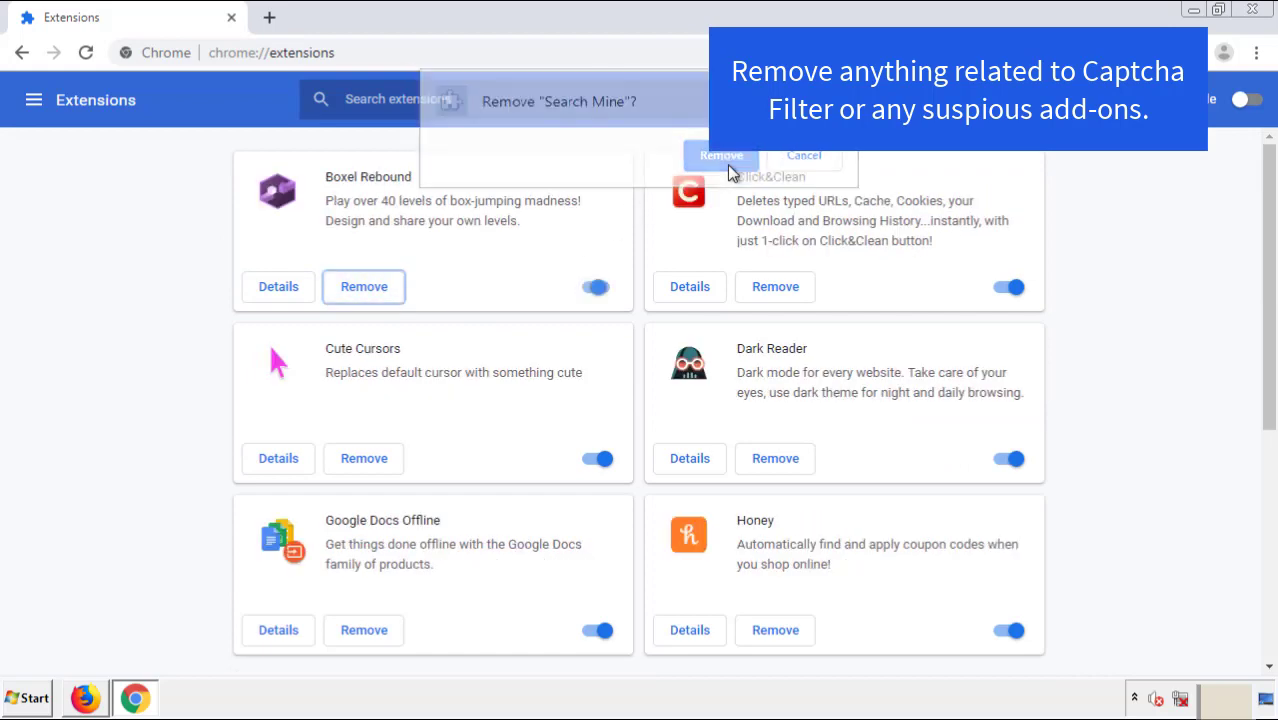
- Close Chrome and restart the PC from the Start menu
click(1265, 20)
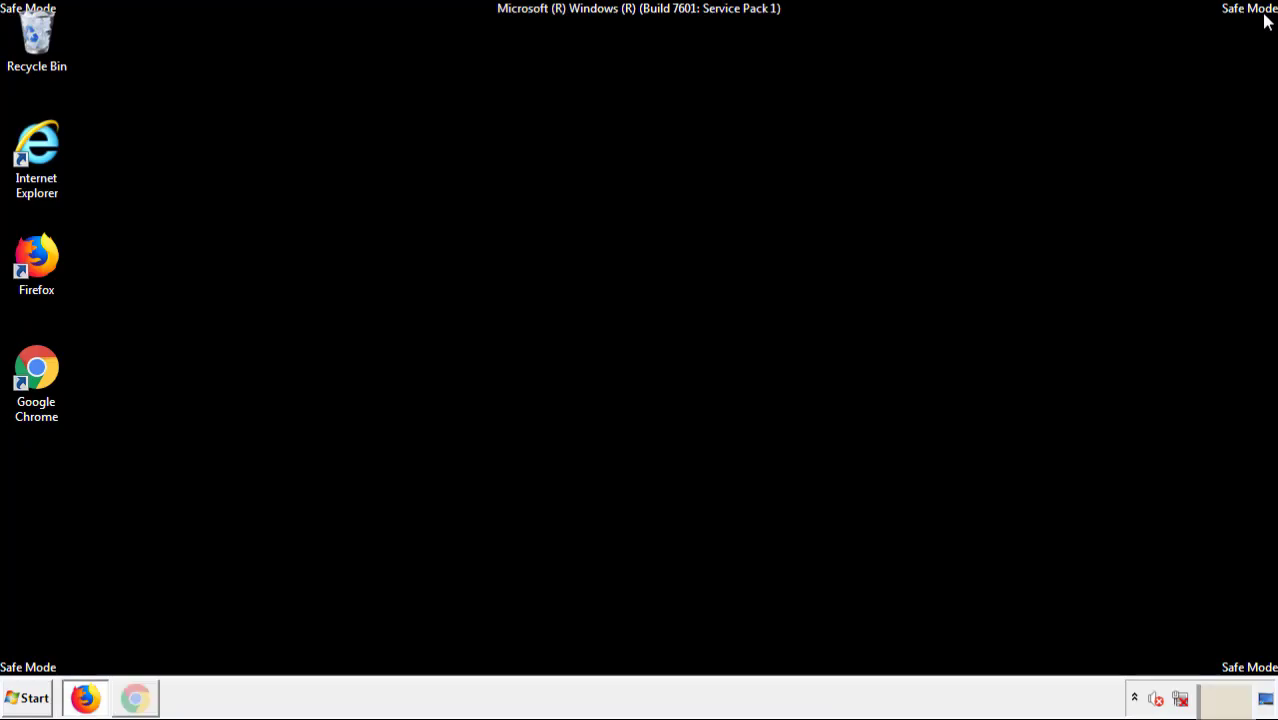
click(33, 700)
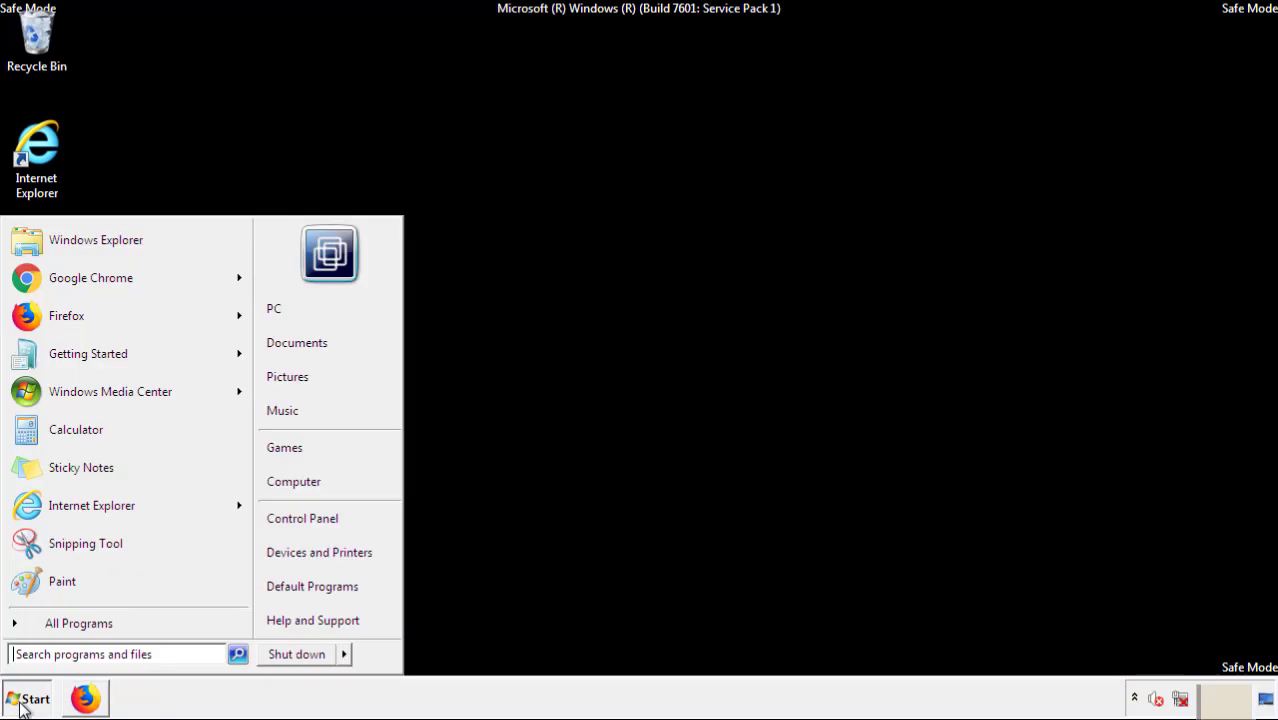
click(345, 655)
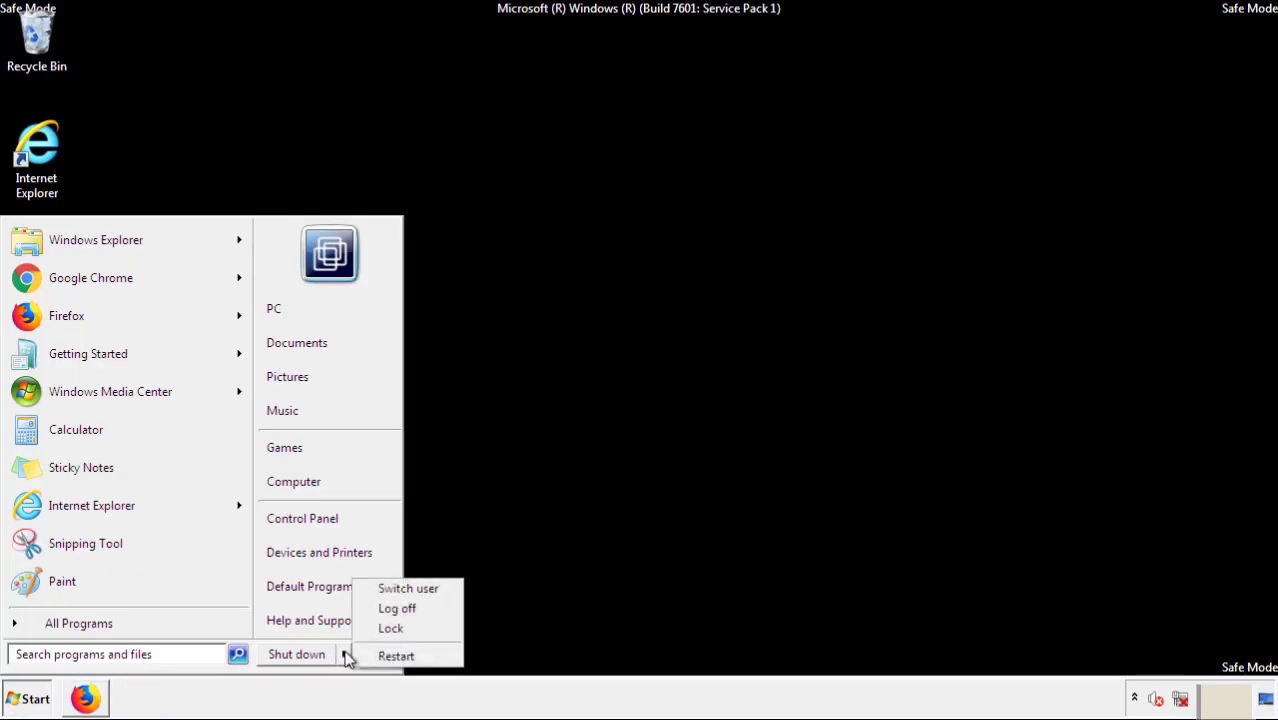
click(397, 655)
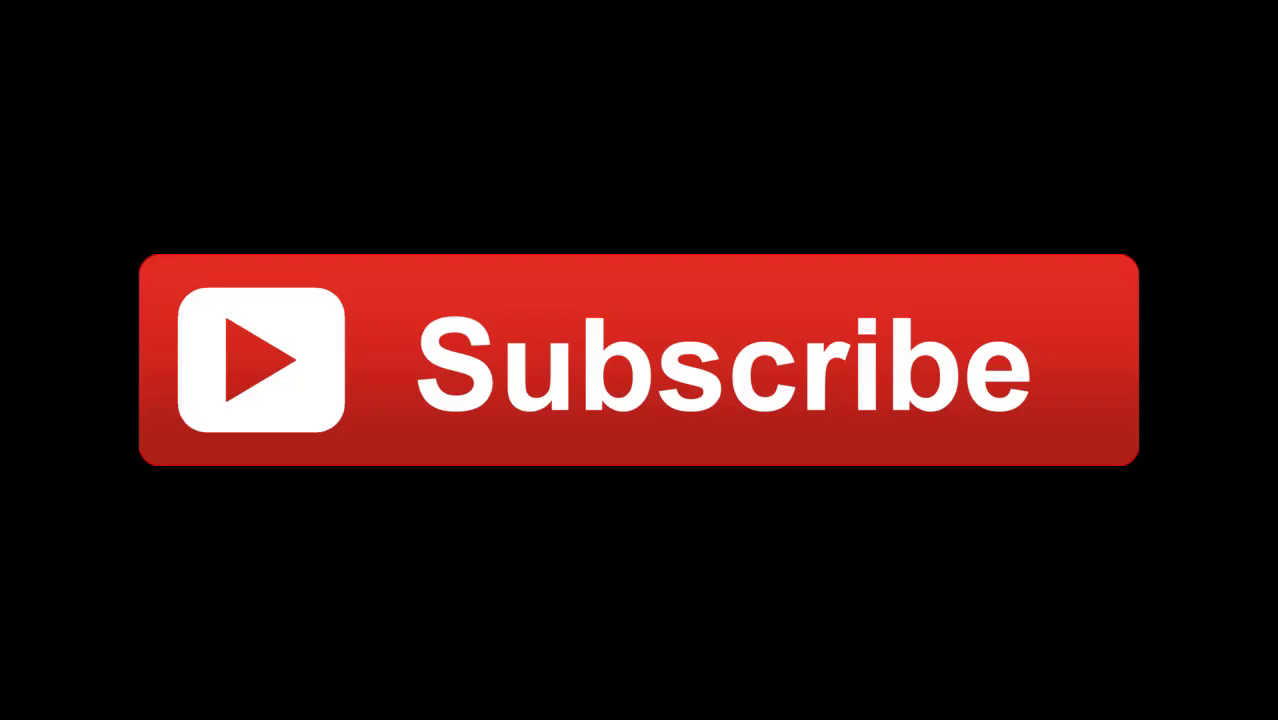